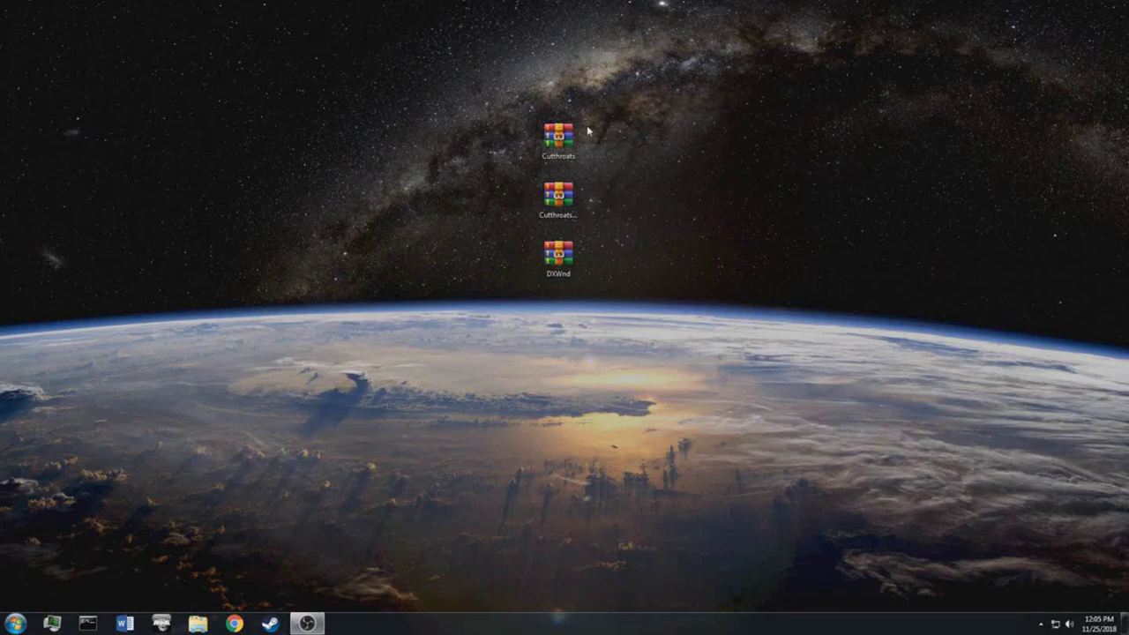
left_click(558, 137)
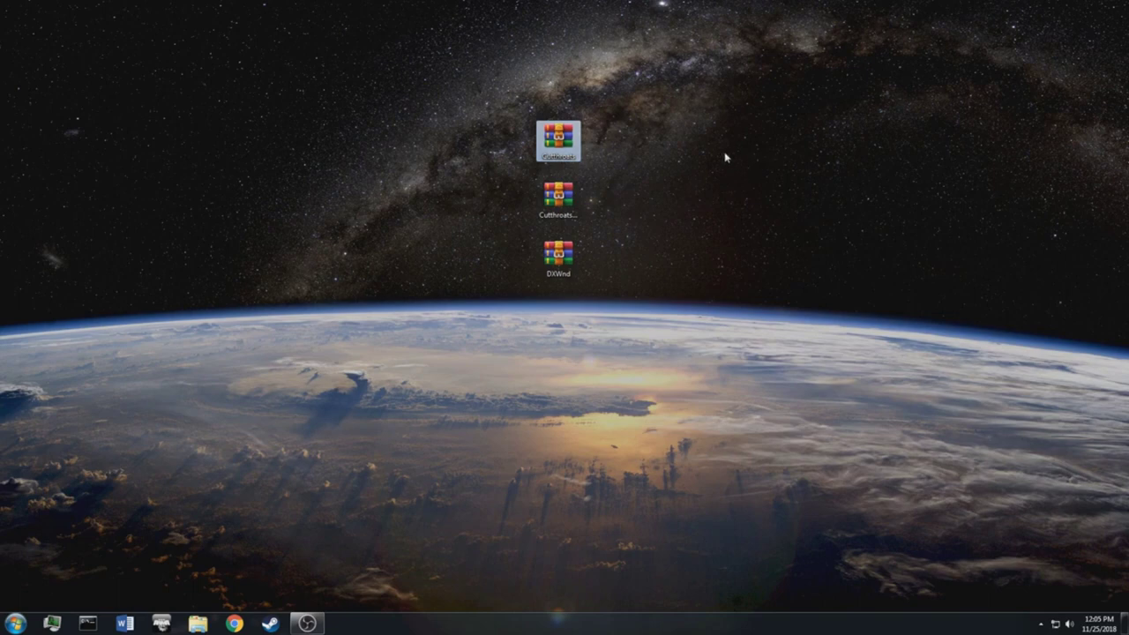
left_click(569, 189)
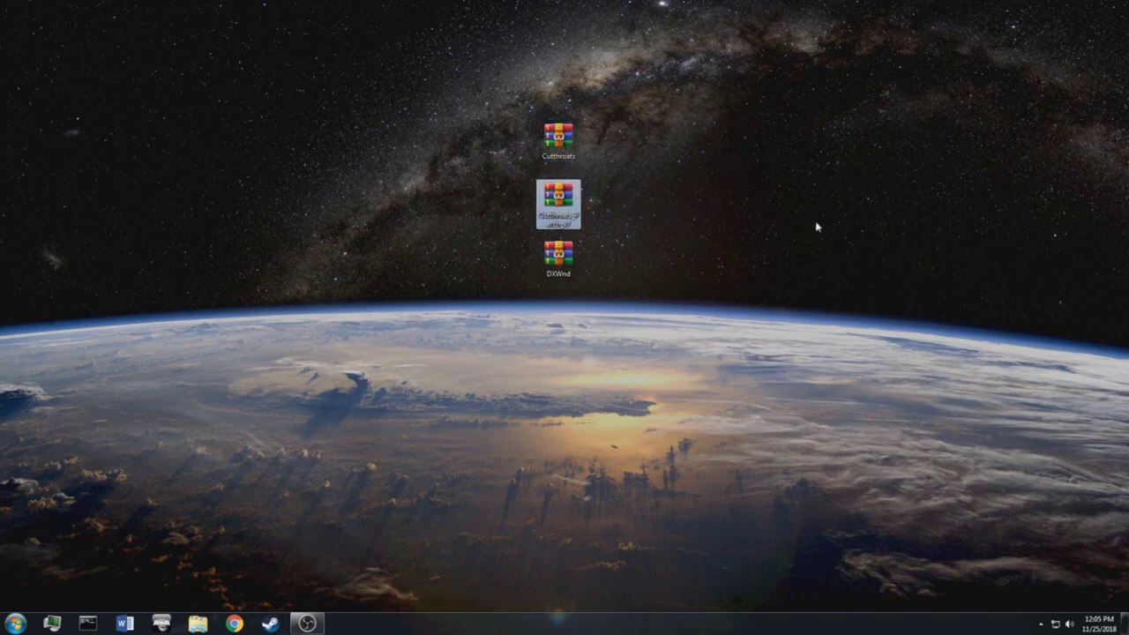
left_click(574, 255)
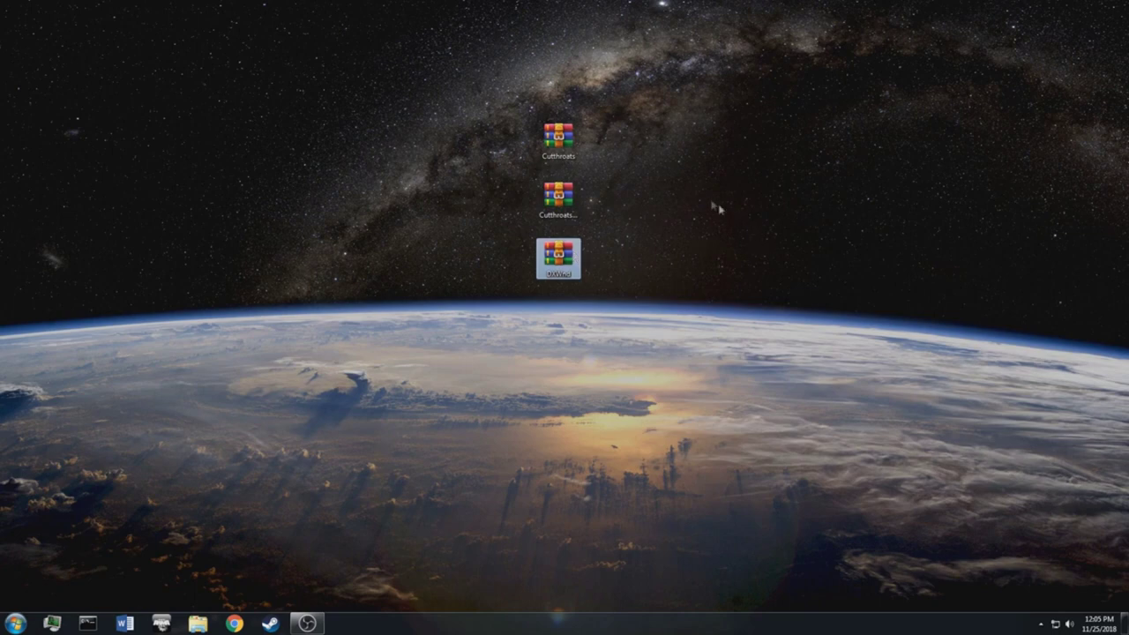
left_click(630, 153)
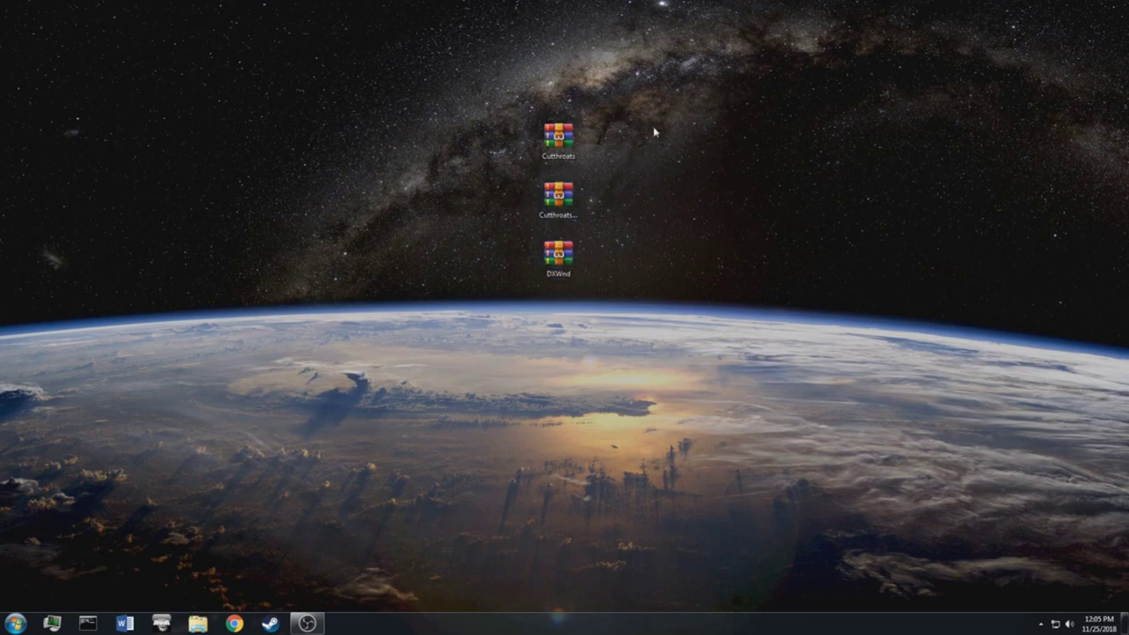
Extract Cutthroats.iso and winiso.exe from the Cutthroats archive to the desktop, close the archive, and place both files beside the archives.
left_click(559, 140)
double_click(569, 139)
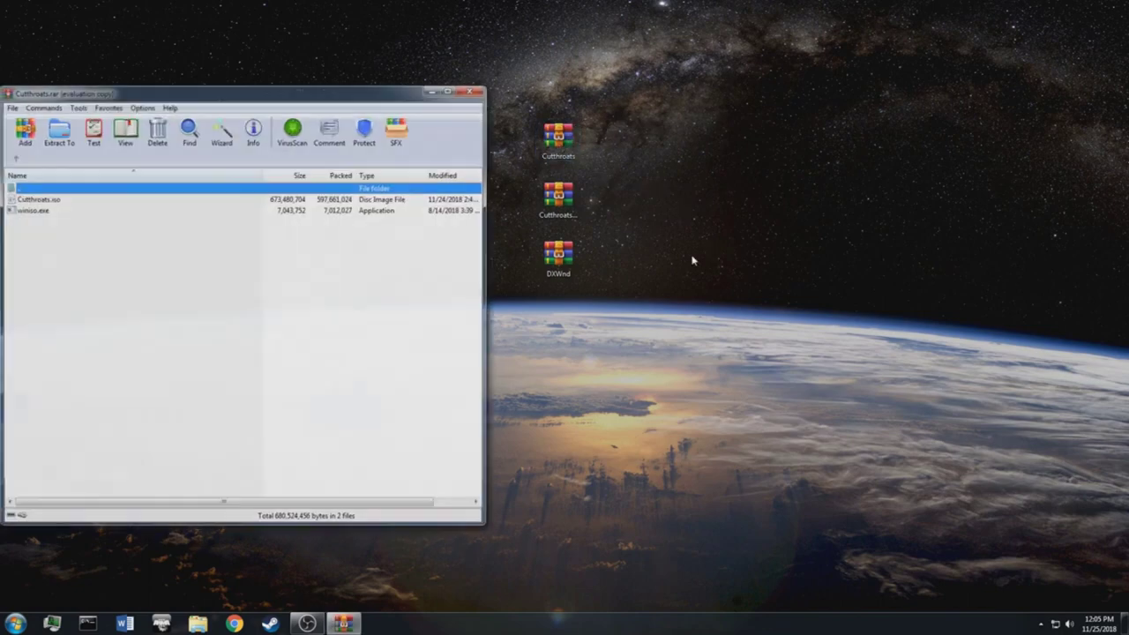
key("Escape")
left_click(33, 212)
key("ctrl+a")
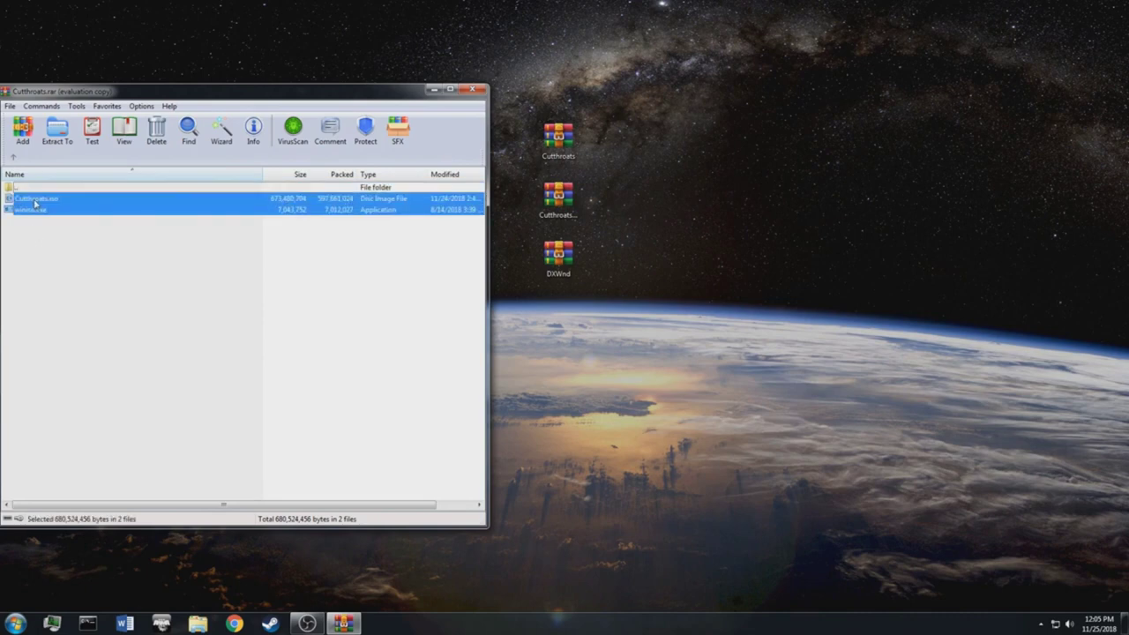
left_click_drag(33, 213, 609, 141)
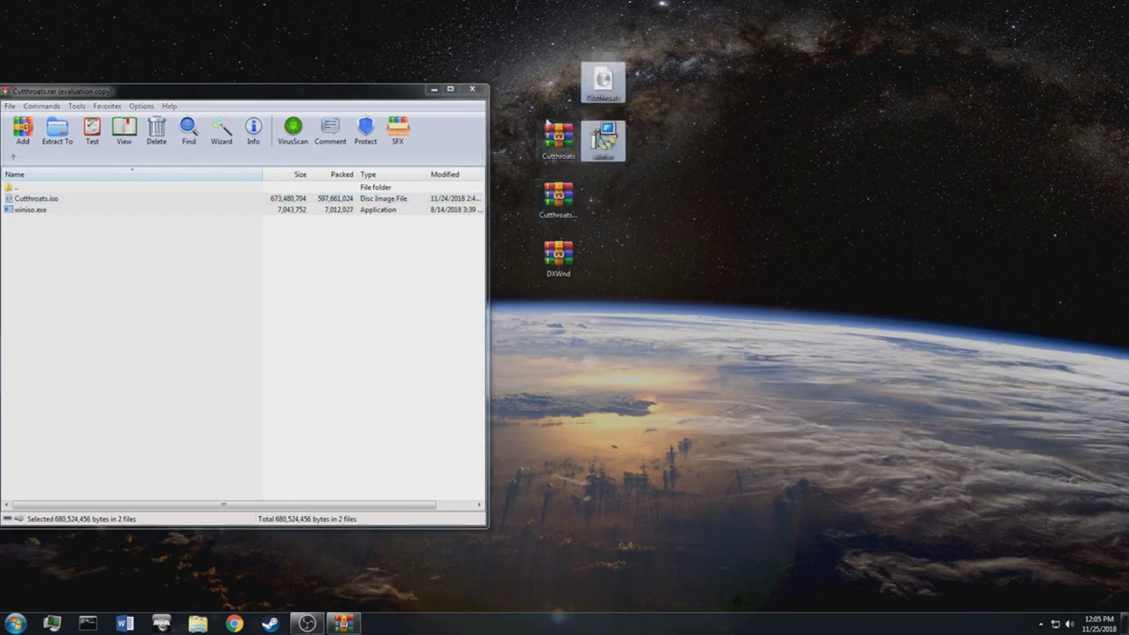
left_click(472, 89)
left_click_drag(694, 40, 617, 192)
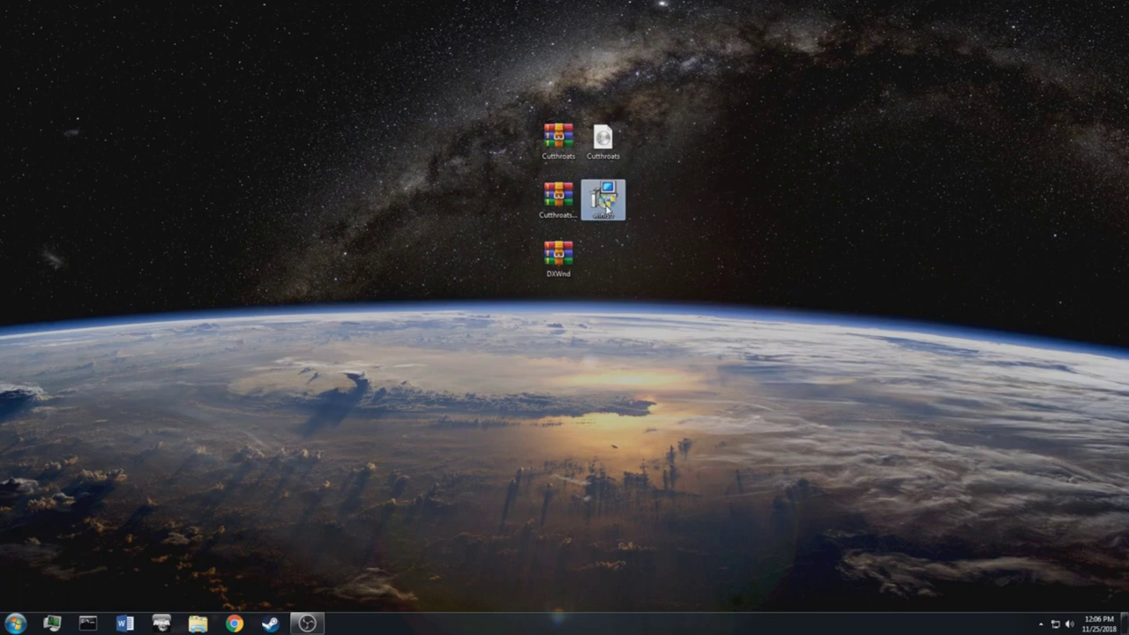
Install WinISO v6.4.1 from the extracted installer in the default folder and launch it once setup finishes.
double_click(604, 201)
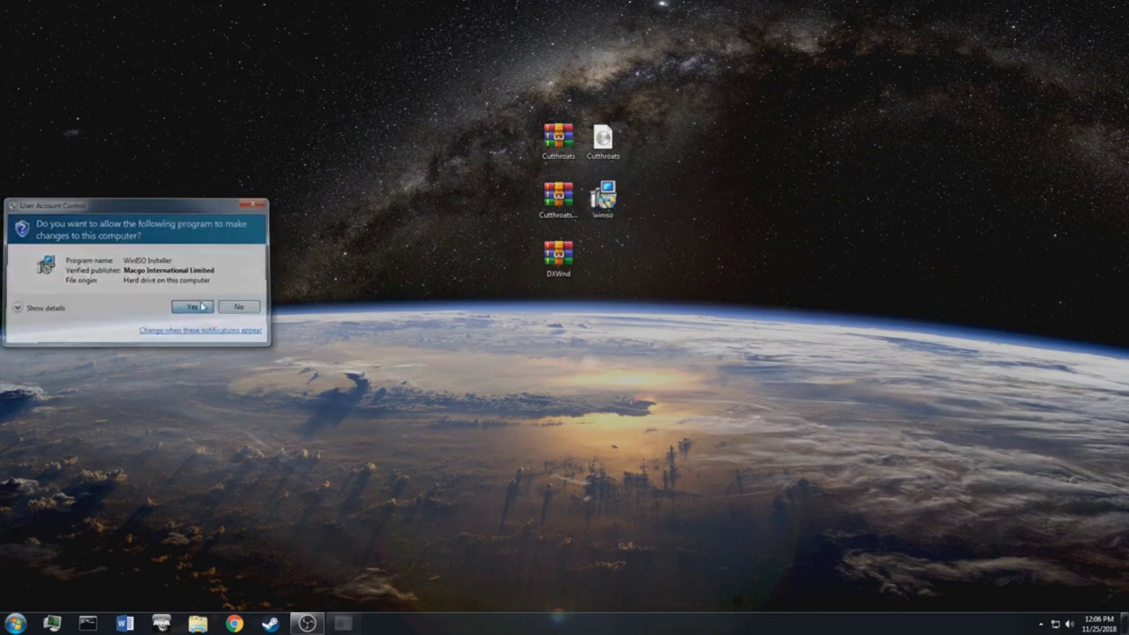
left_click(192, 306)
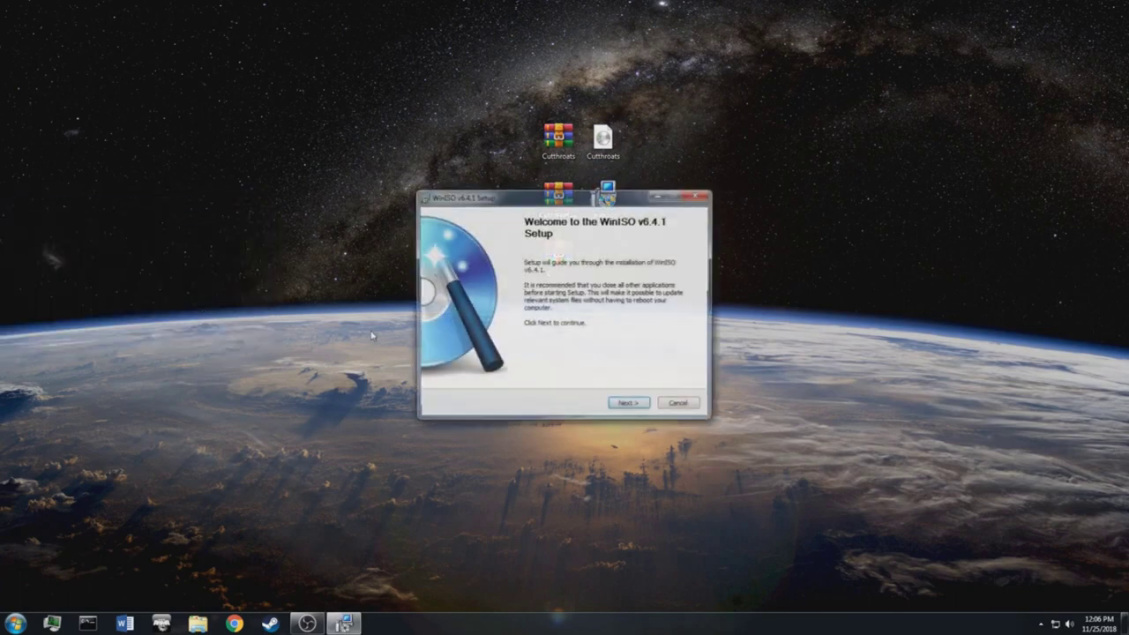
left_click(634, 406)
left_click(634, 407)
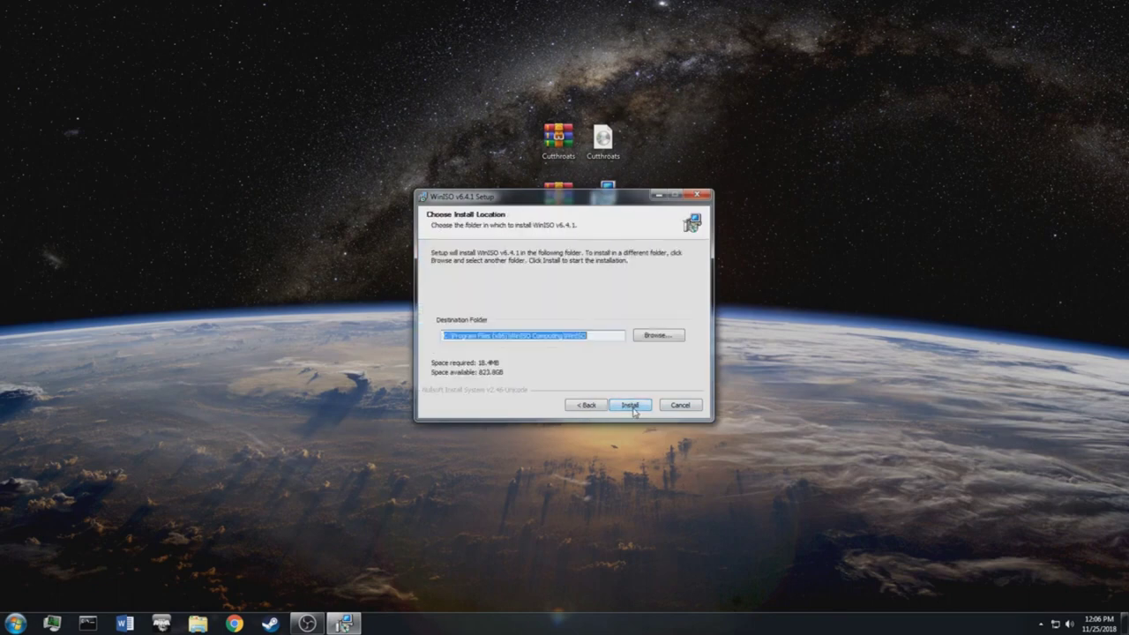
left_click(632, 406)
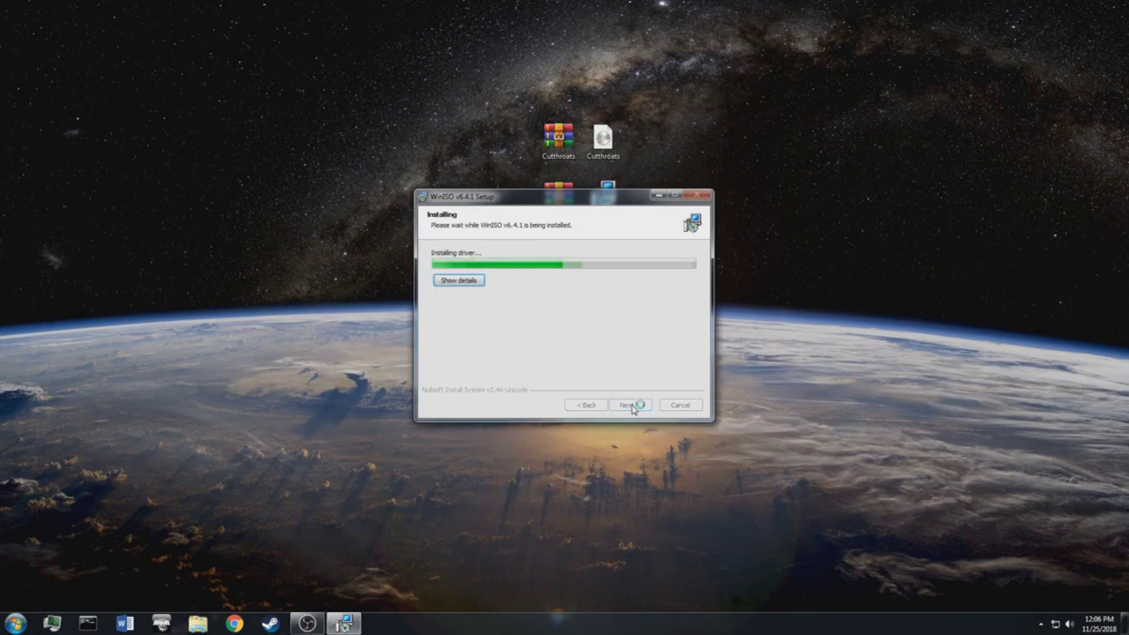
left_click(648, 408)
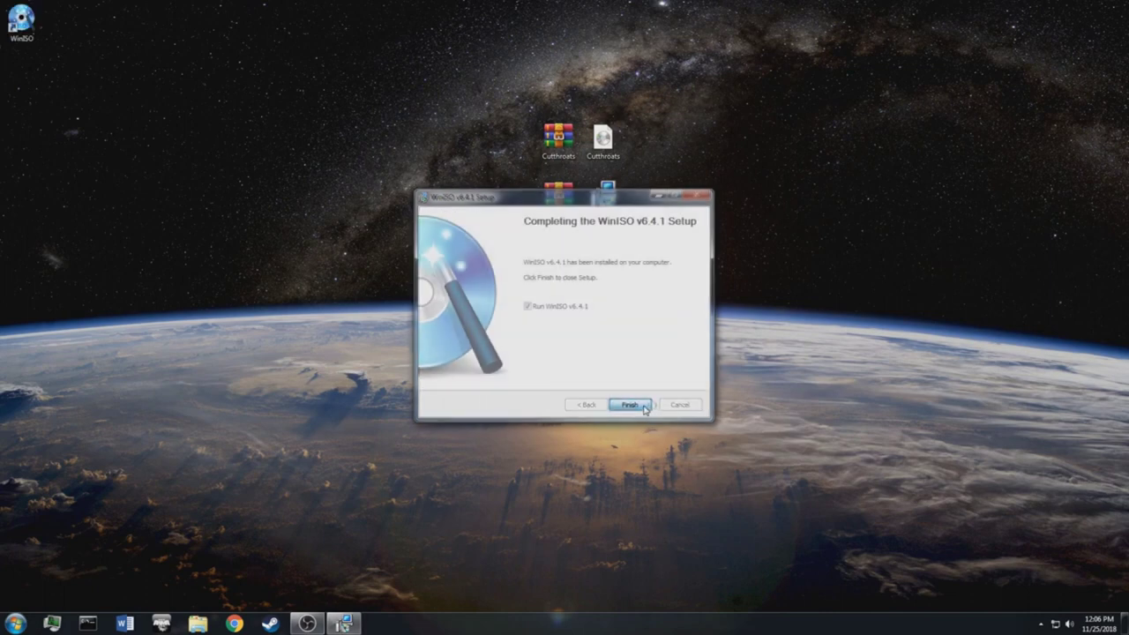
left_click(461, 284)
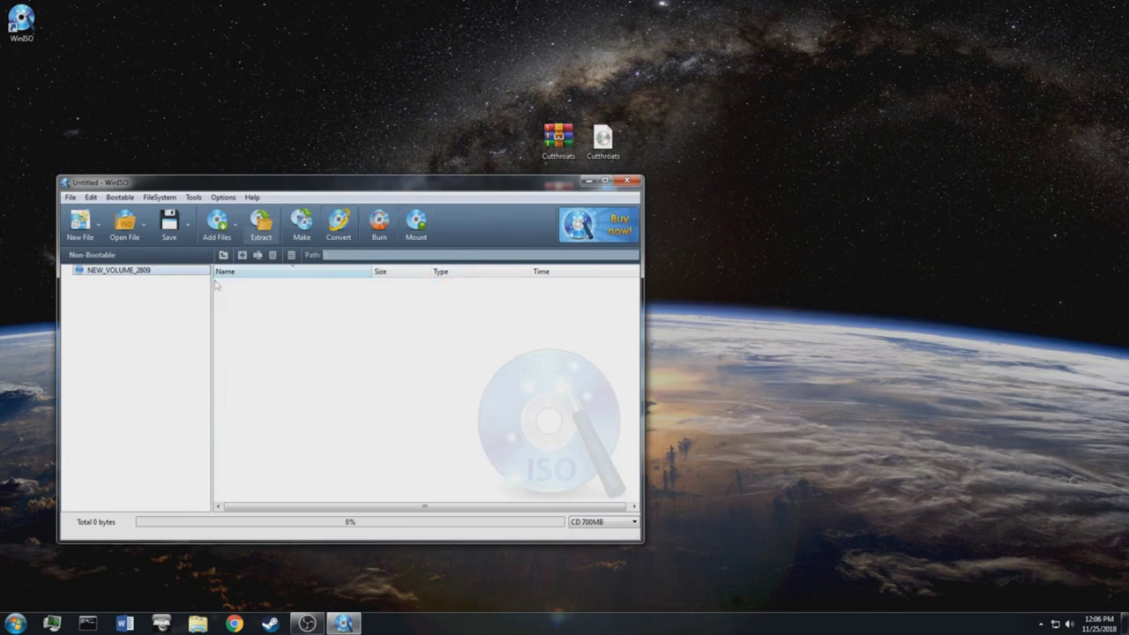
Open the Cutthroats disc image from the desktop in WinISO.
left_click_drag(453, 187, 447, 208)
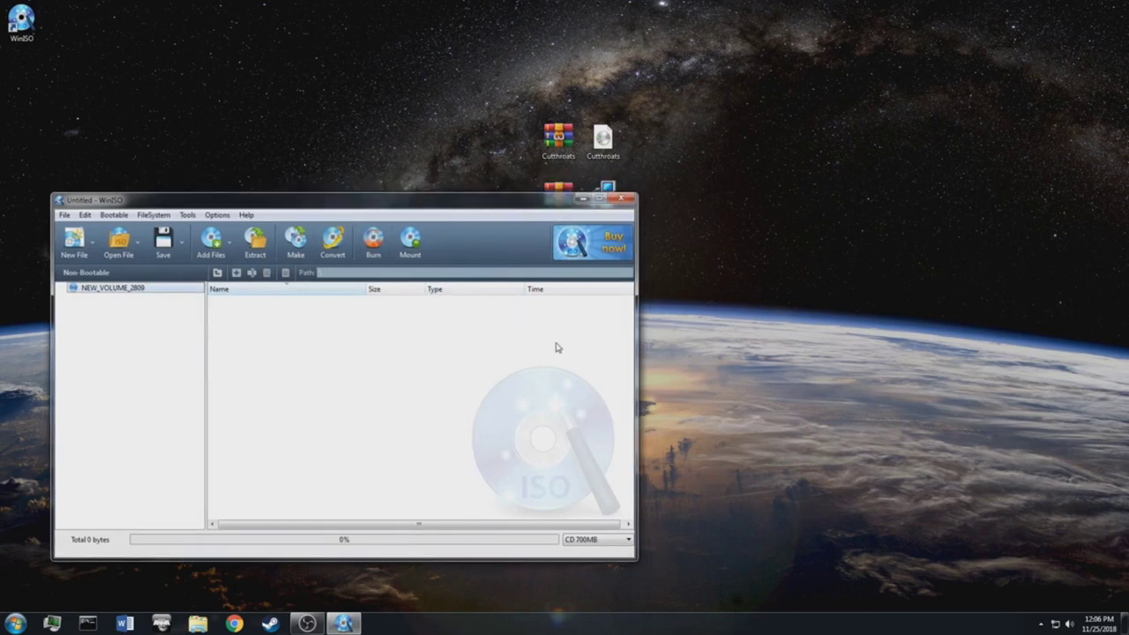
left_click(131, 256)
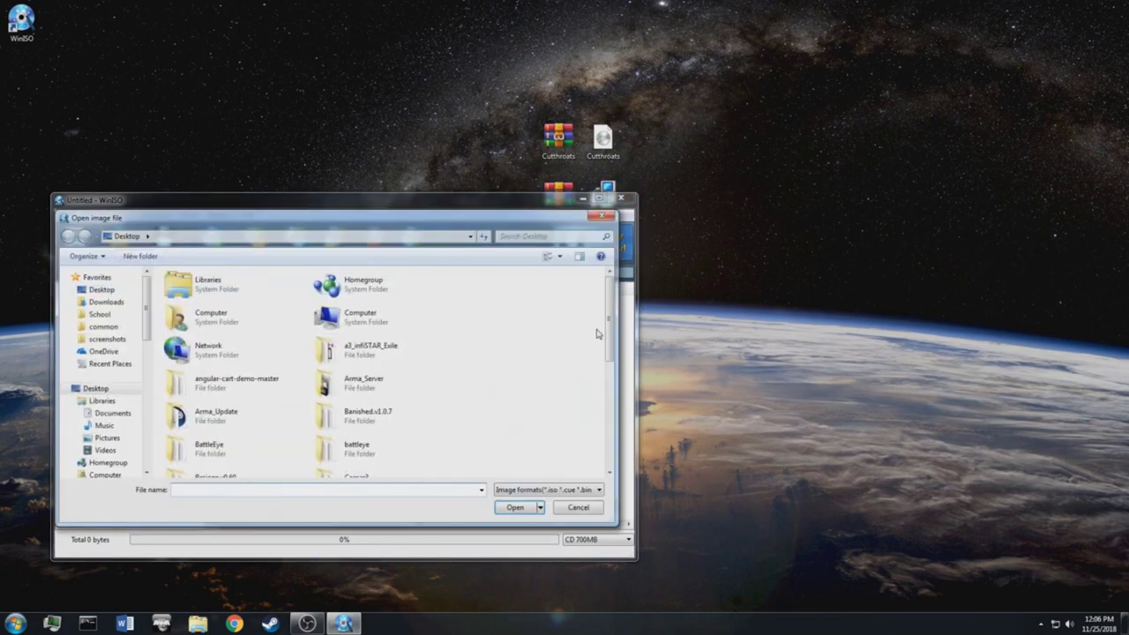
scroll(603, 311, "down", 10)
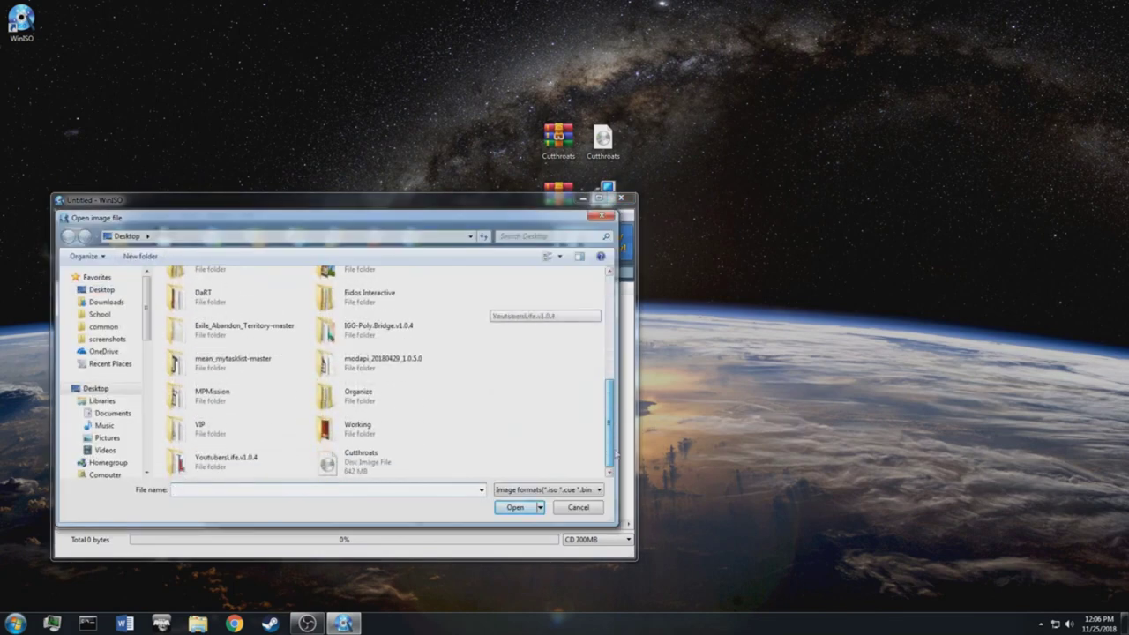
left_click(380, 462)
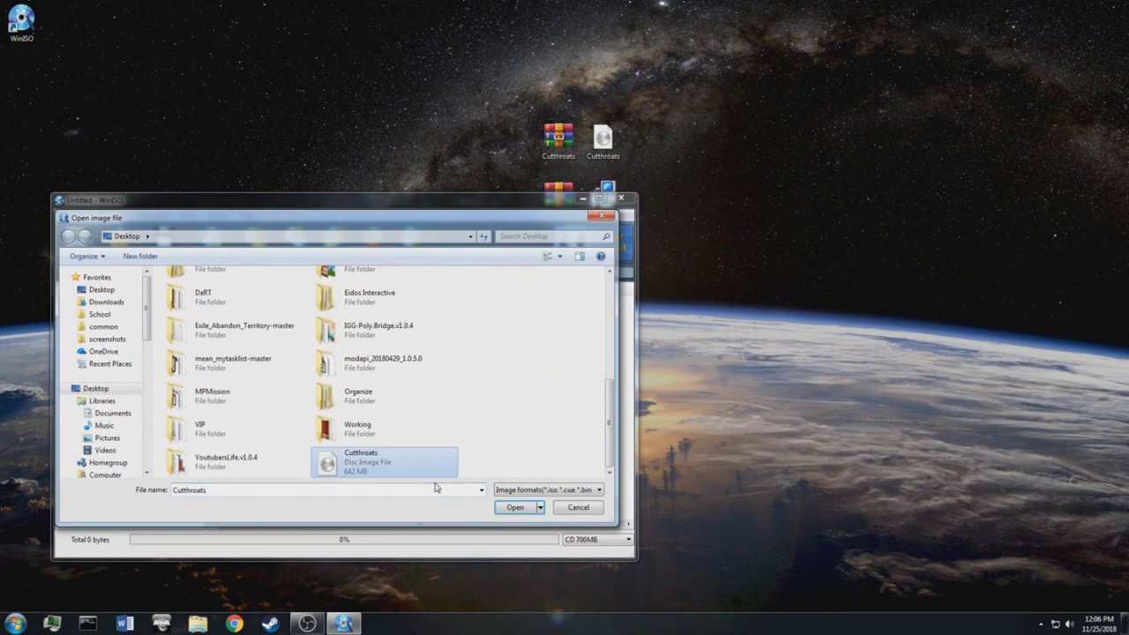
left_click(515, 507)
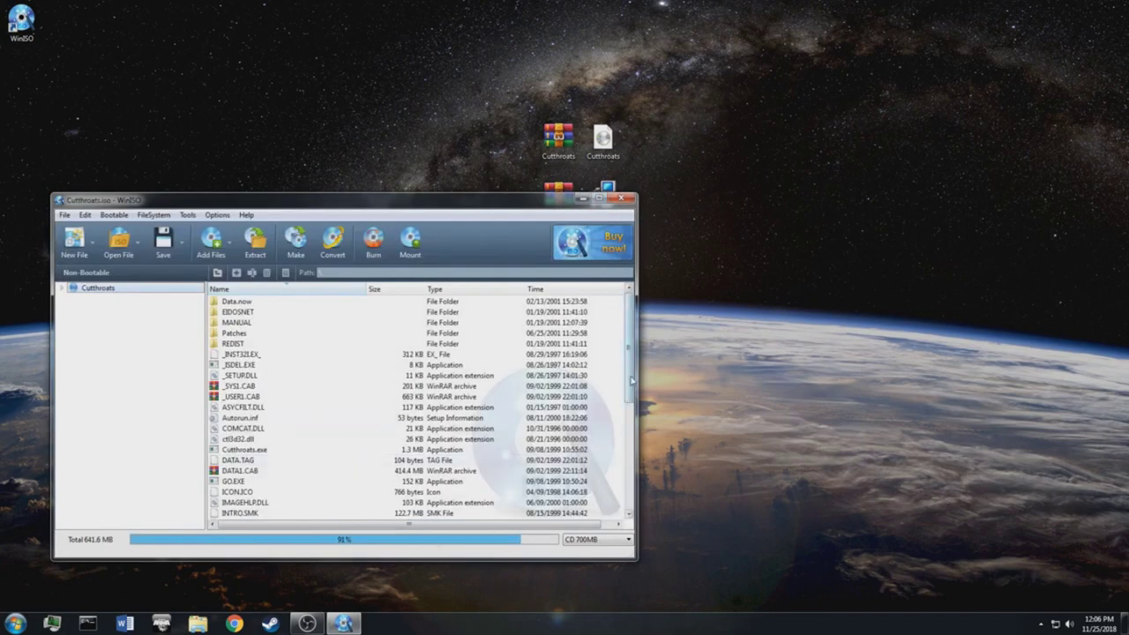
left_click_drag(630, 383, 615, 308)
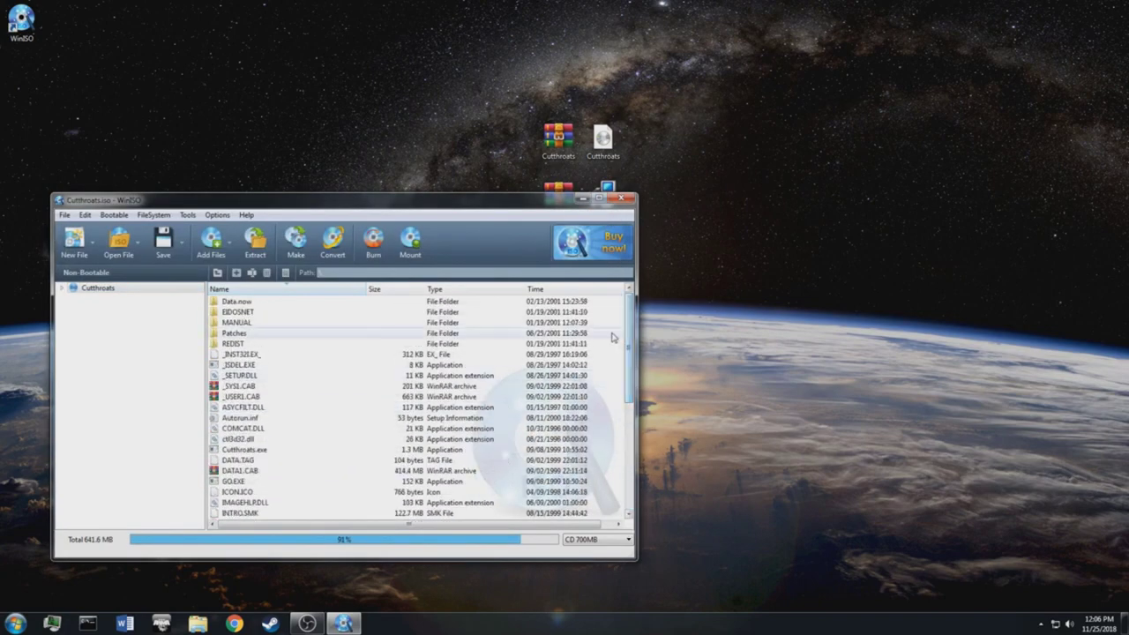
Mount the Cutthroats image as a virtual drive, dismiss AutoPlay, and open the mounted disc in Explorer.
left_click(413, 240)
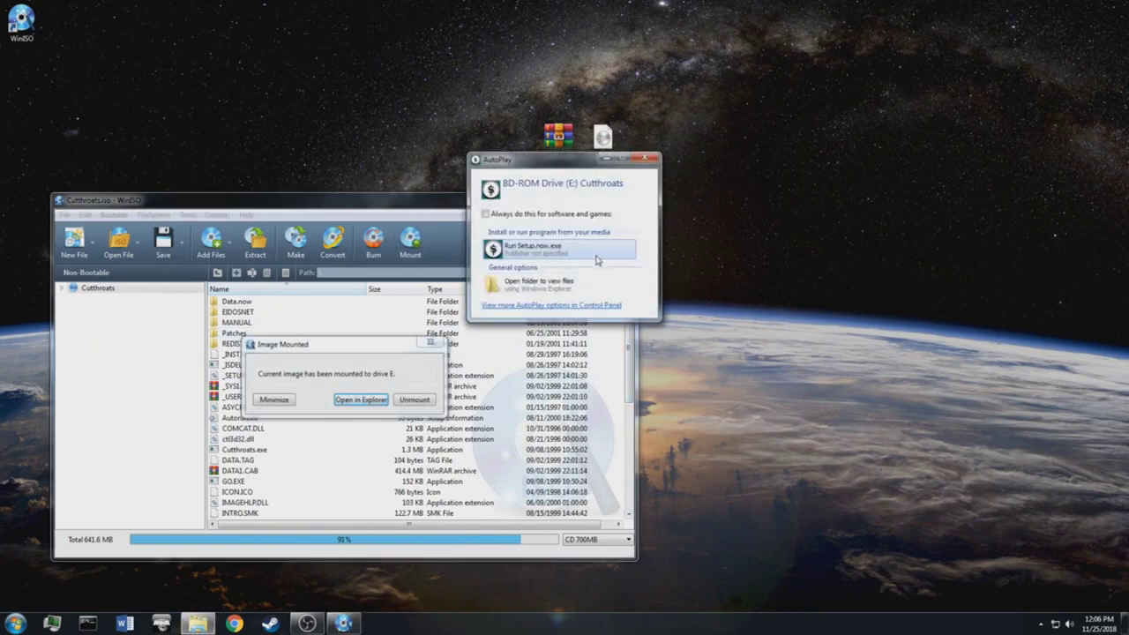
left_click(649, 160)
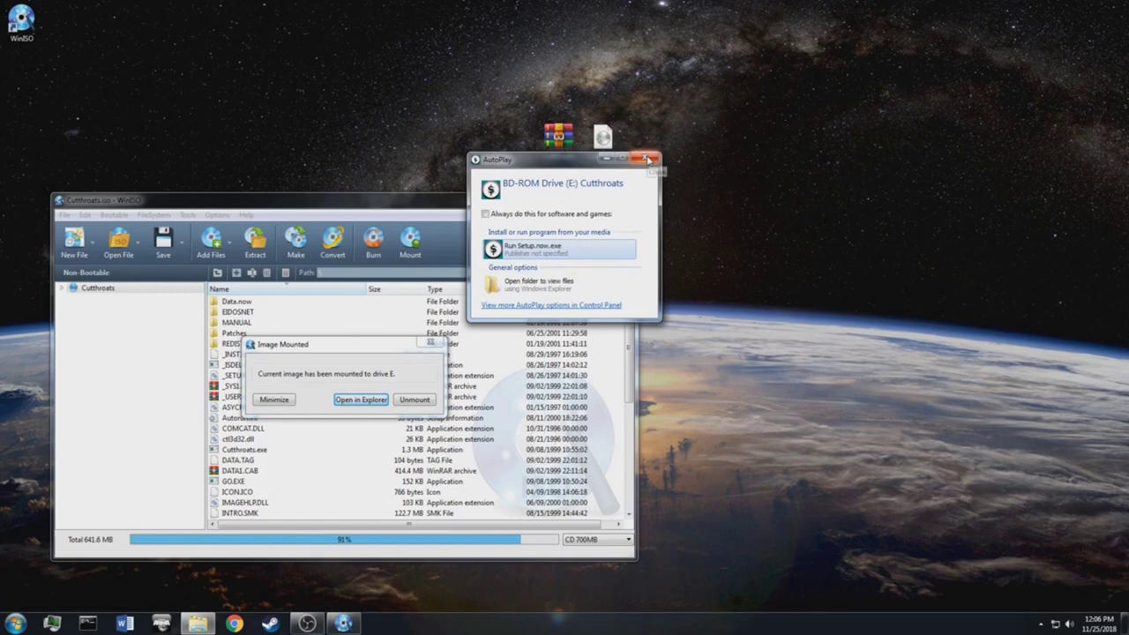
left_click(361, 400)
Launch the SETUP application from the mounted Cutthroats disc and allow it to make changes to the computer.
scroll(648, 339, "down", 1)
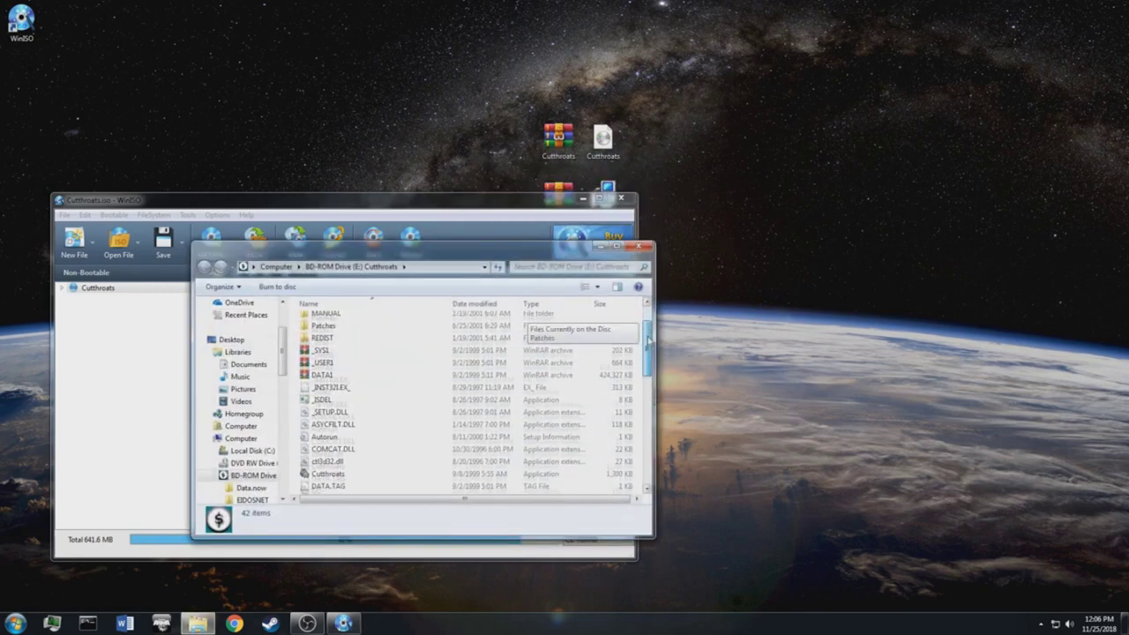
scroll(648, 340, "down", 7)
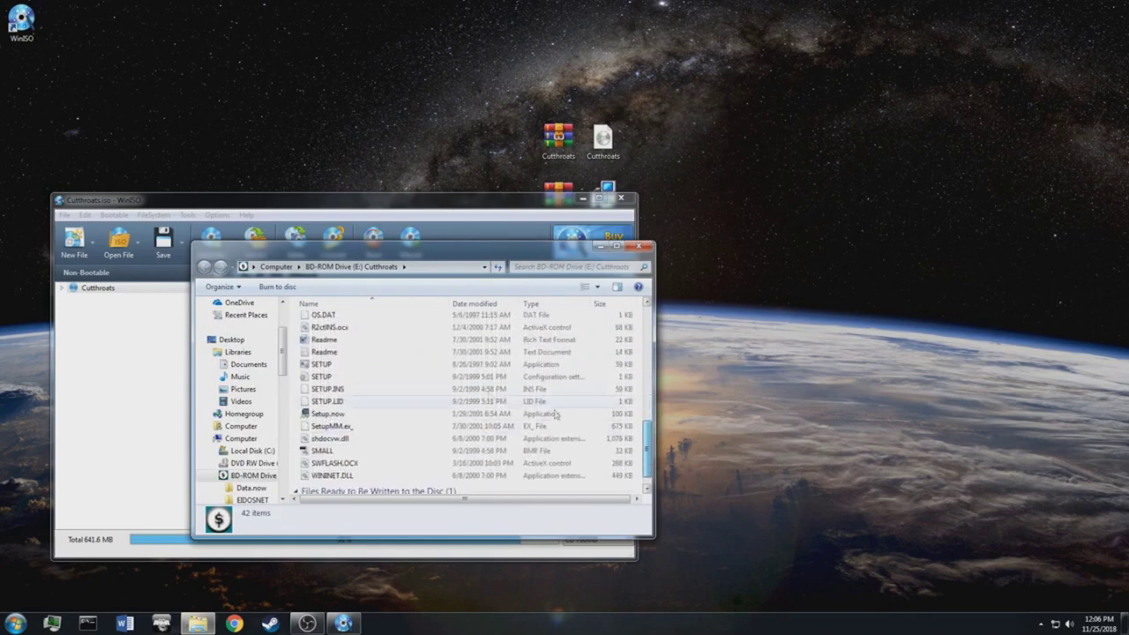
left_click(337, 366)
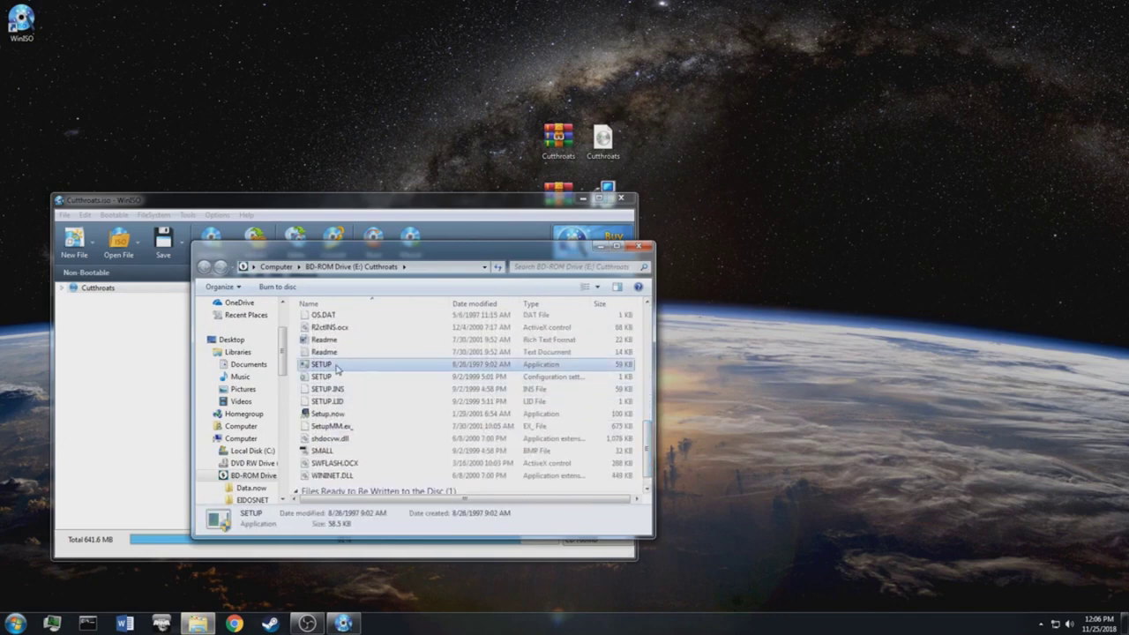
double_click(337, 366)
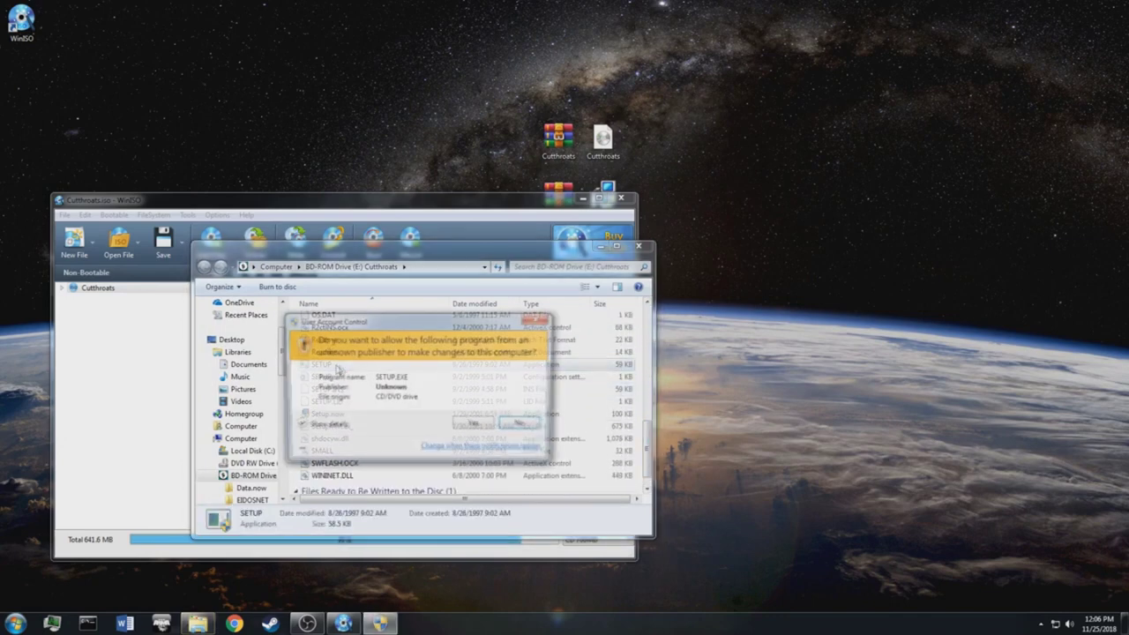
left_click(478, 425)
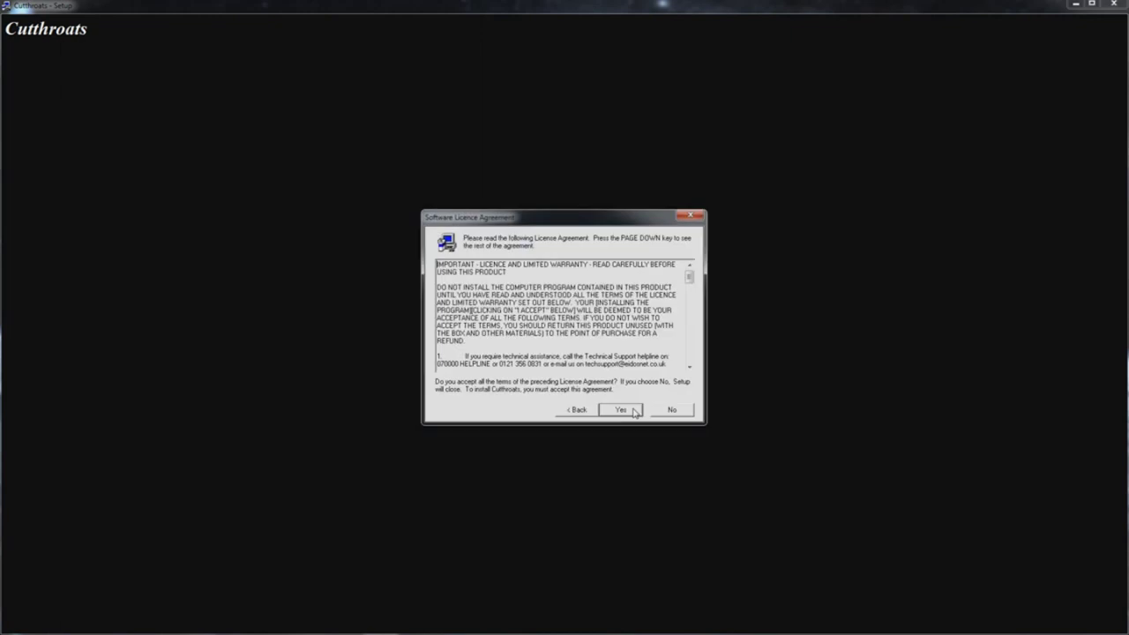
Accept the licence agreement, install Cutthroats with the default setup options, and finish without viewing the readme file.
left_click(628, 411)
left_click(635, 413)
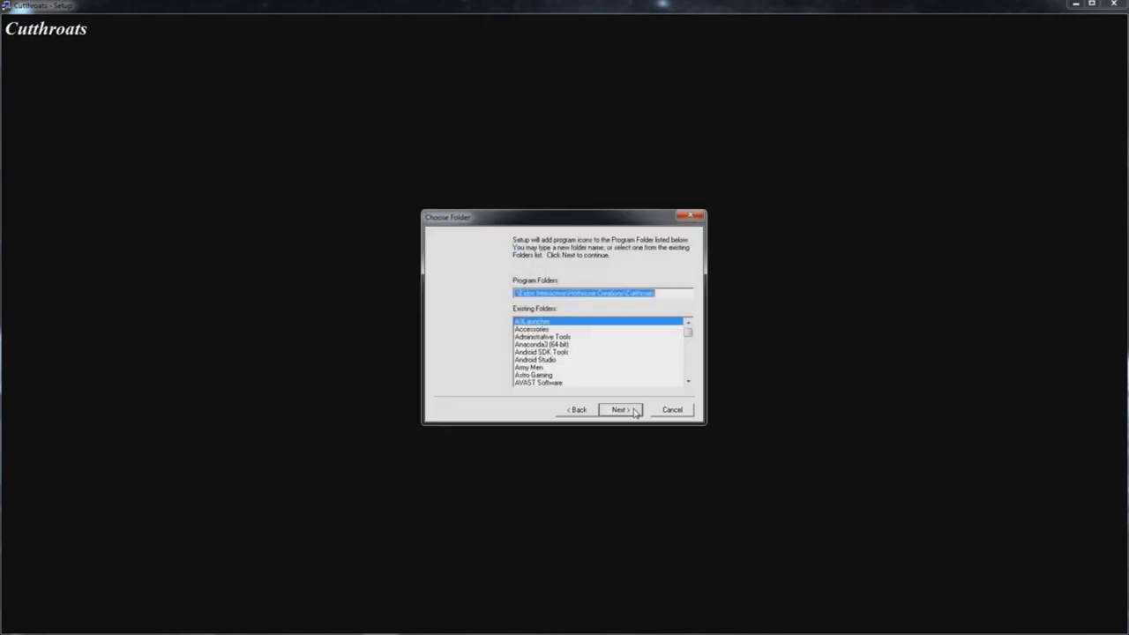
left_click(635, 412)
left_click(635, 412)
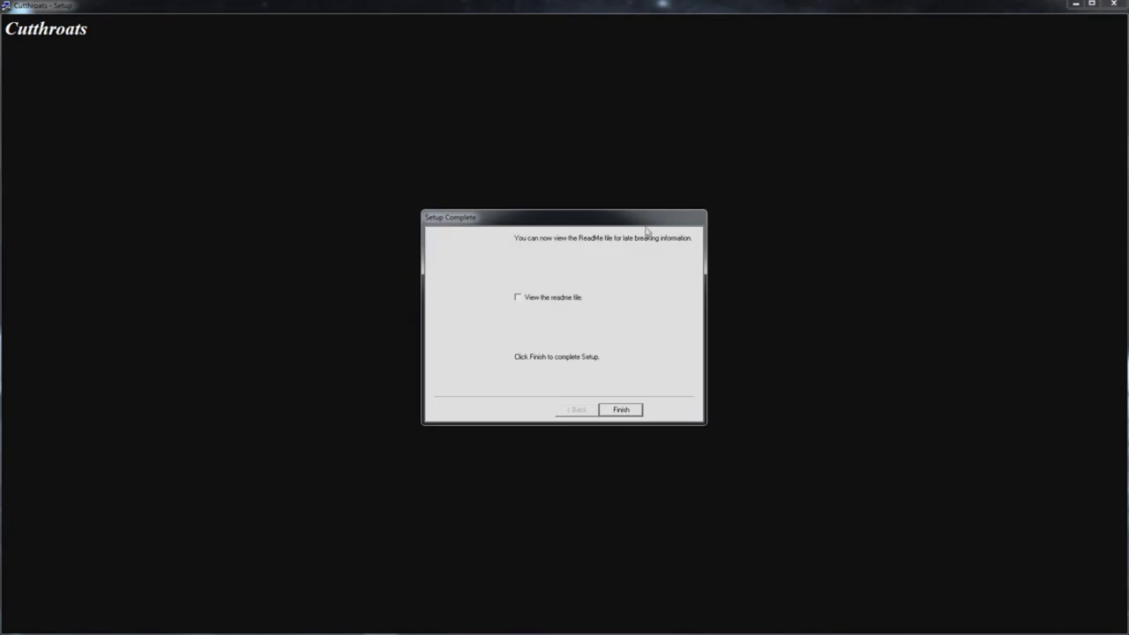
left_click(622, 410)
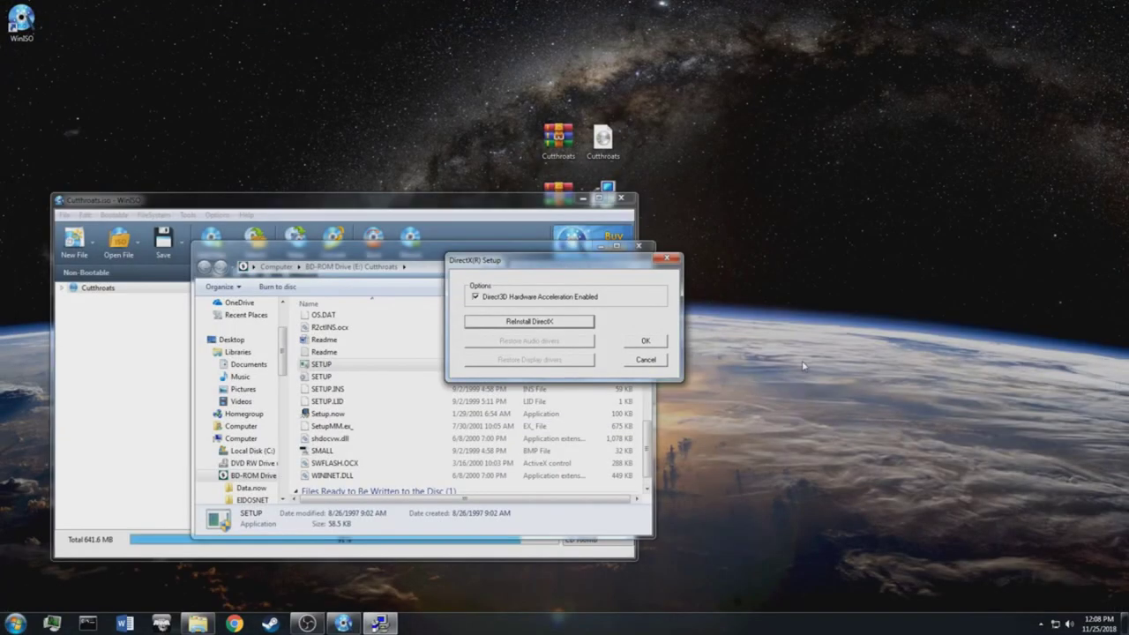
Close DirectX Setup and the disc's Explorer window, then minimize WinISO with the image still mounted.
left_click(668, 258)
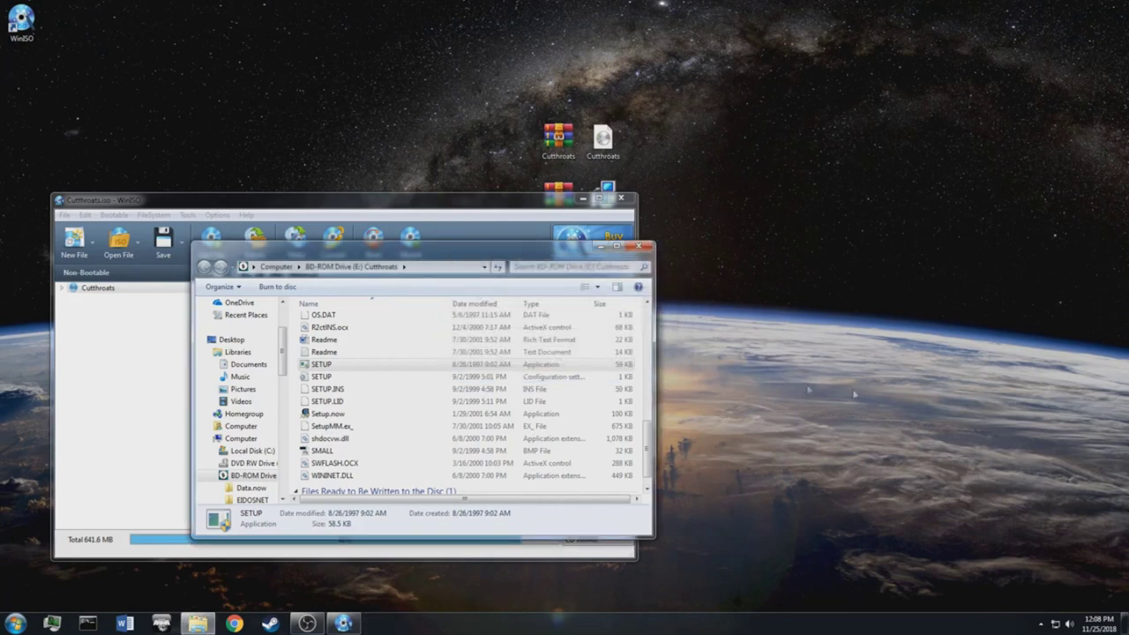
left_click(639, 245)
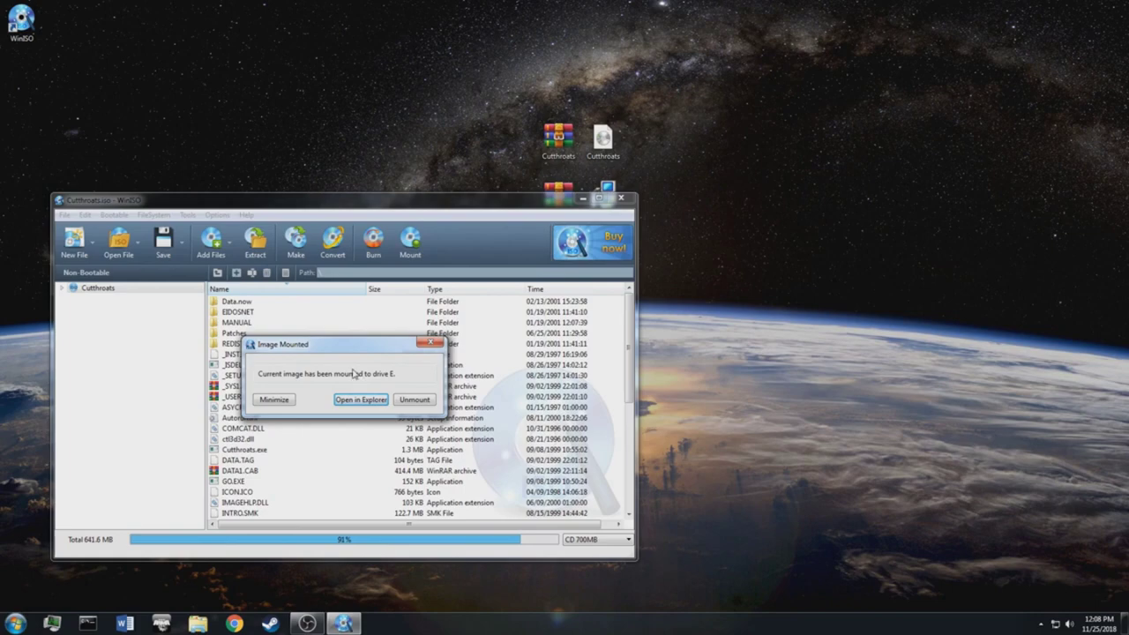
left_click(273, 402)
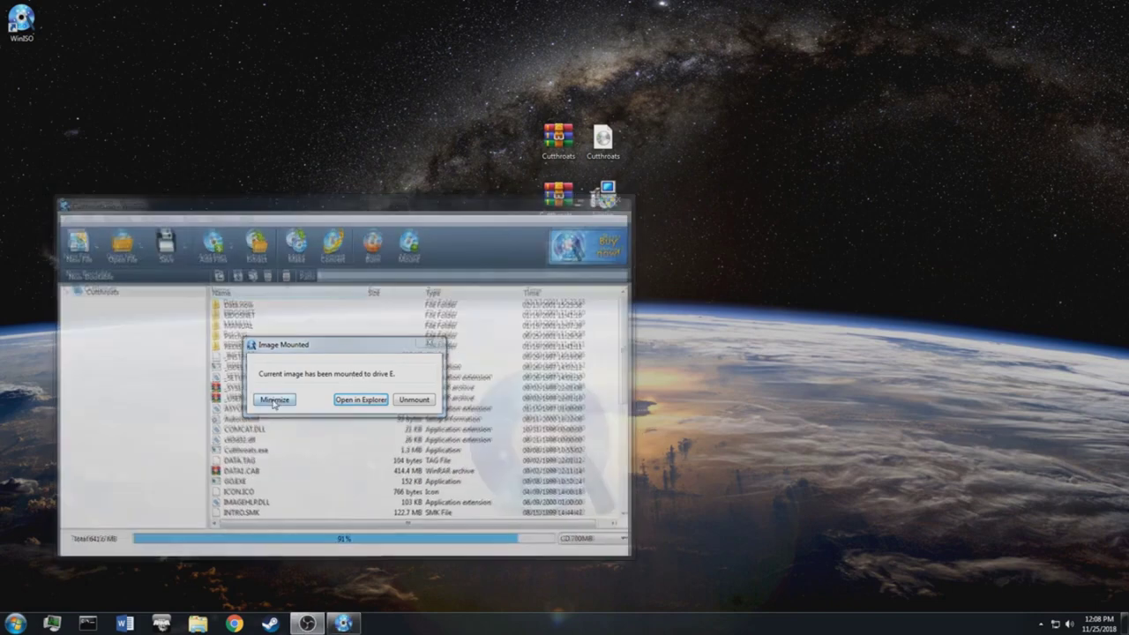
Extract CutthroatsPatch_v7.0.exe from the Cutthroats patch archive to the desktop and close the archive.
left_click(559, 203)
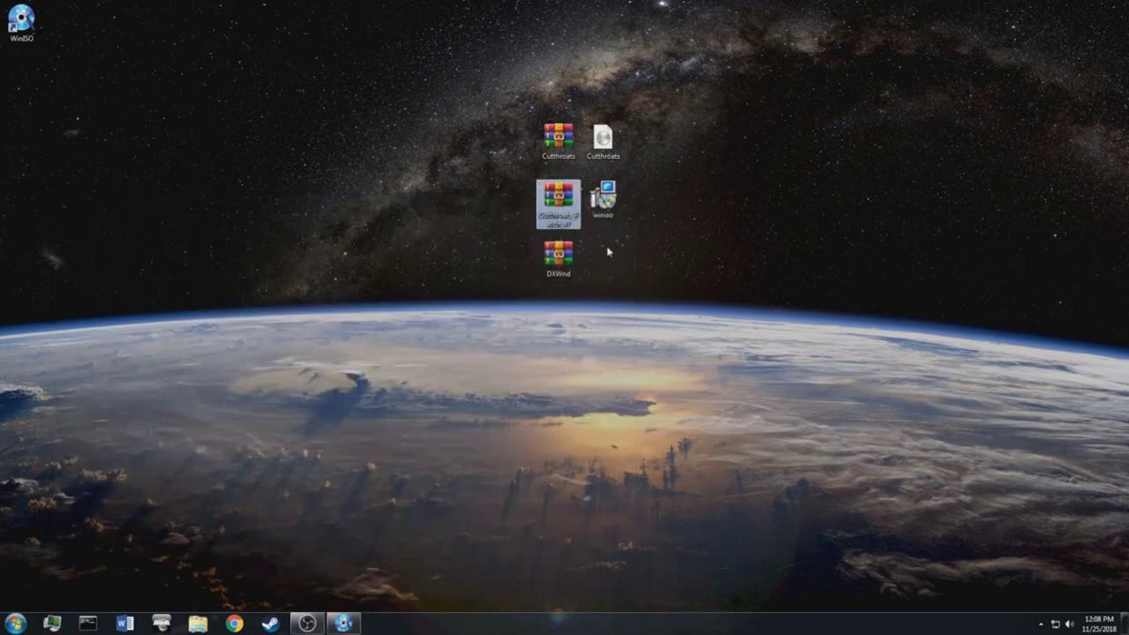
double_click(558, 218)
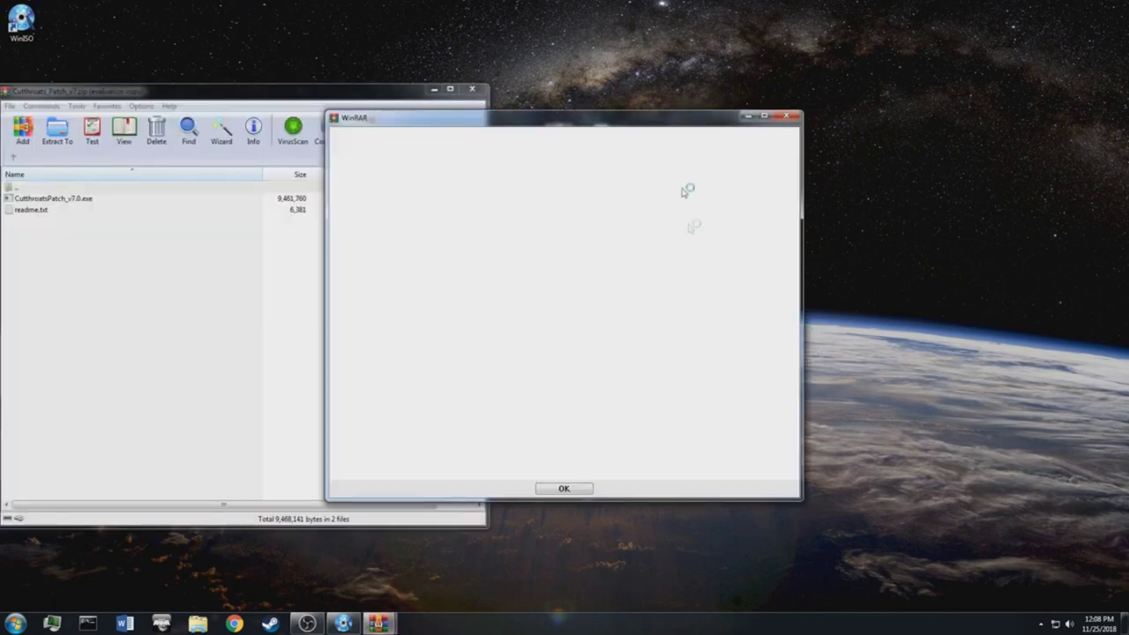
left_click(788, 120)
left_click(68, 201)
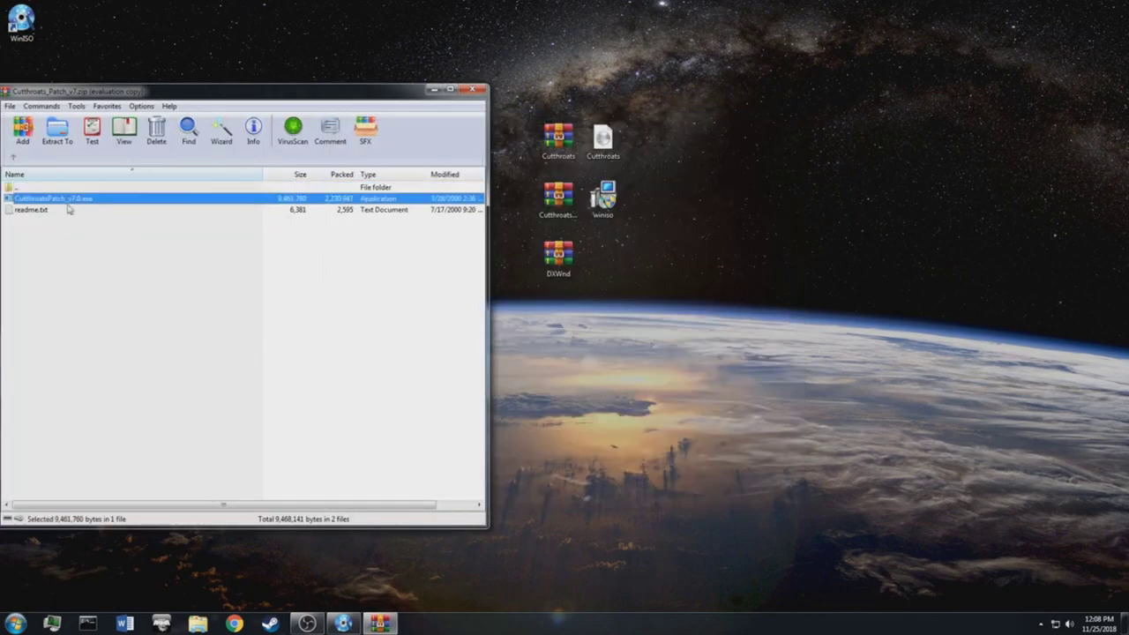
left_click_drag(342, 256, 615, 252)
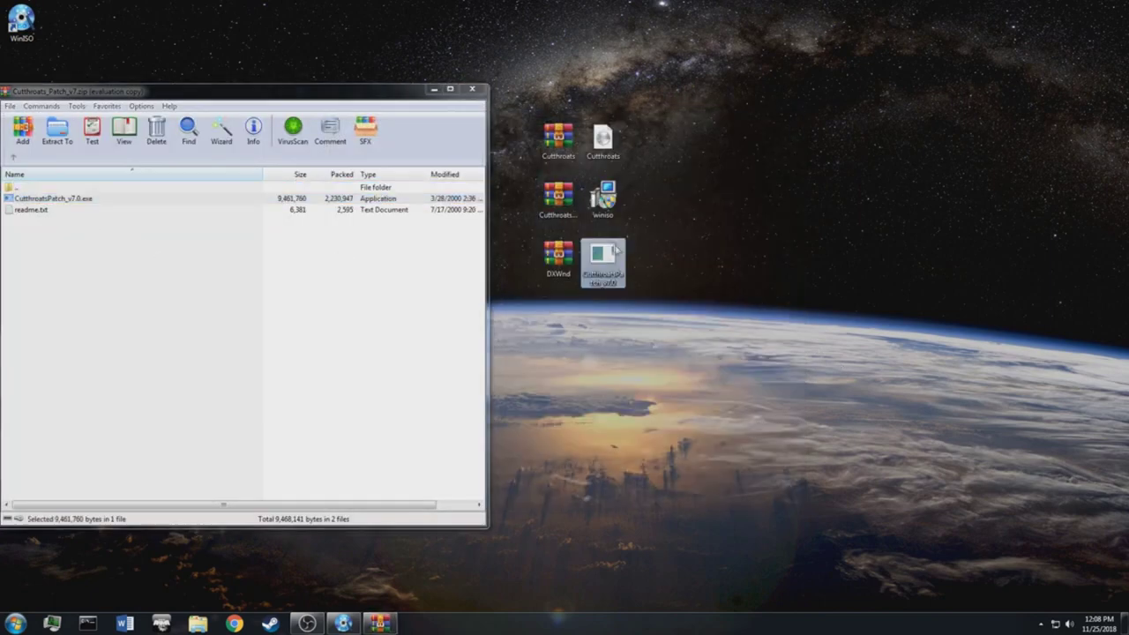
left_click(472, 89)
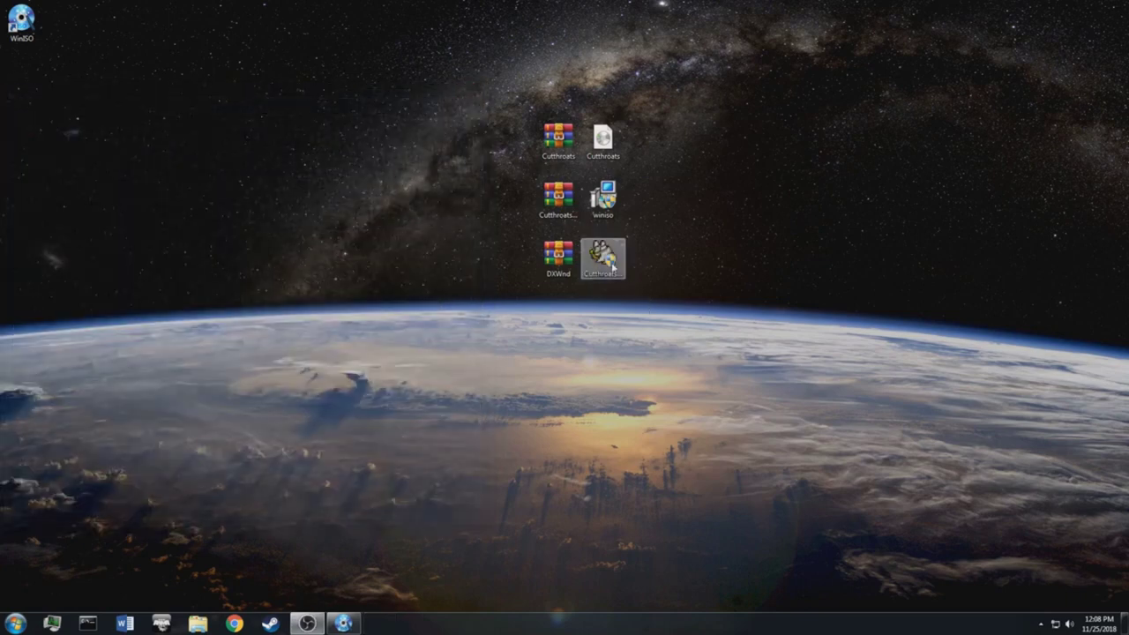
Run the extracted Cutthroats patch, cancel the Program Compatibility Assistant, and install the v7.0 update.
left_click(194, 306)
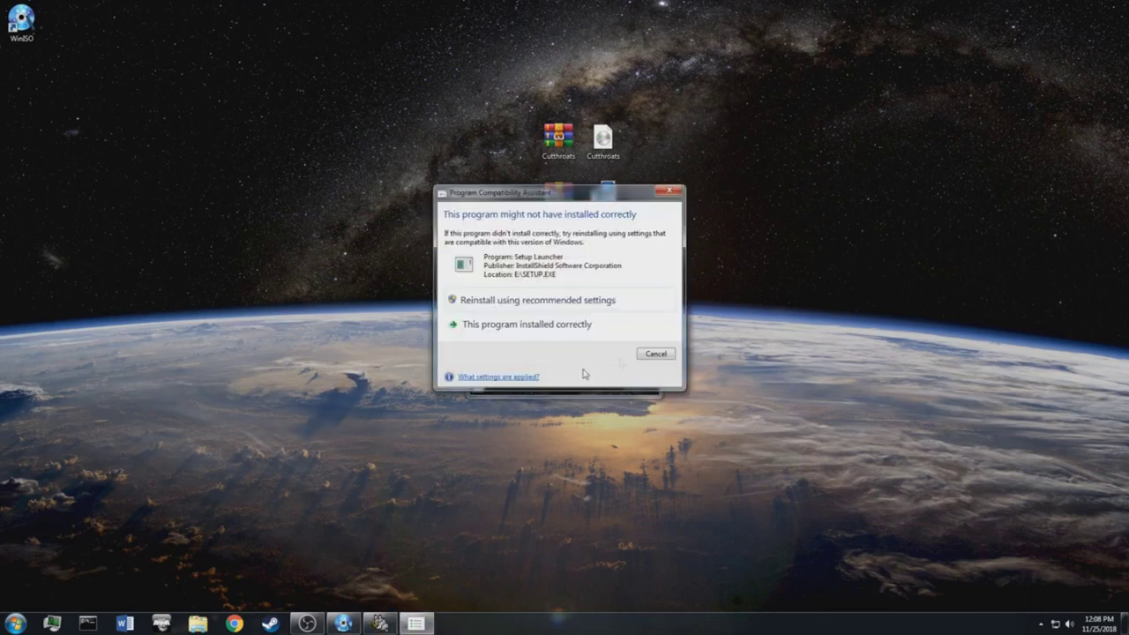
left_click(662, 353)
left_click(520, 377)
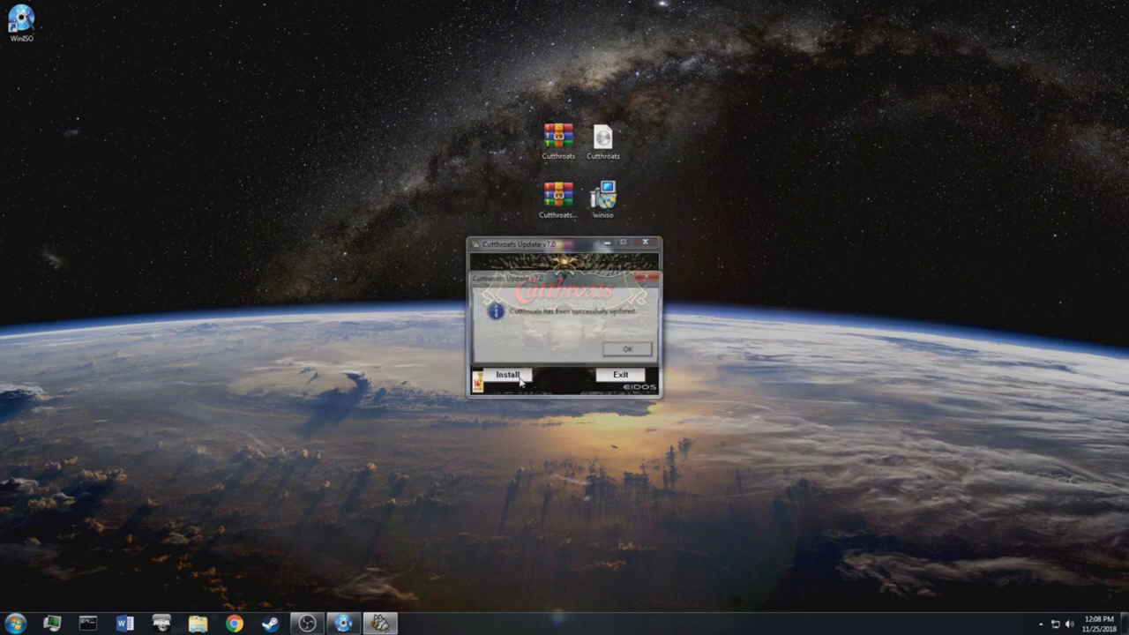
left_click(632, 348)
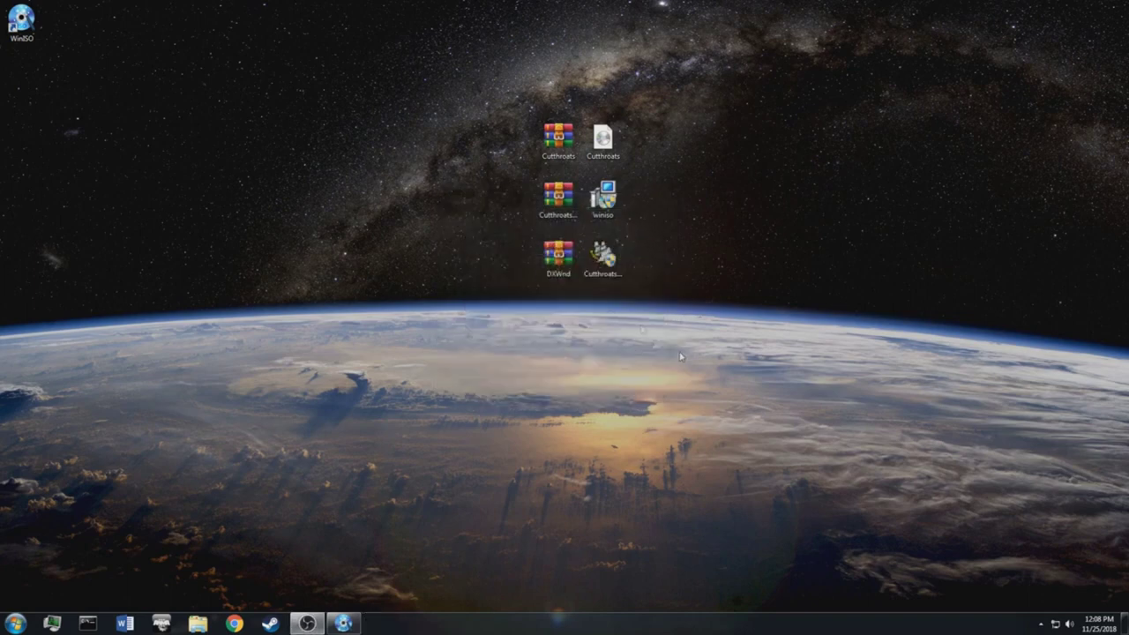
Open the DXWnd archive and create a desktop folder named DXWnd below the extracted Cutthroats patch.
left_click(558, 256)
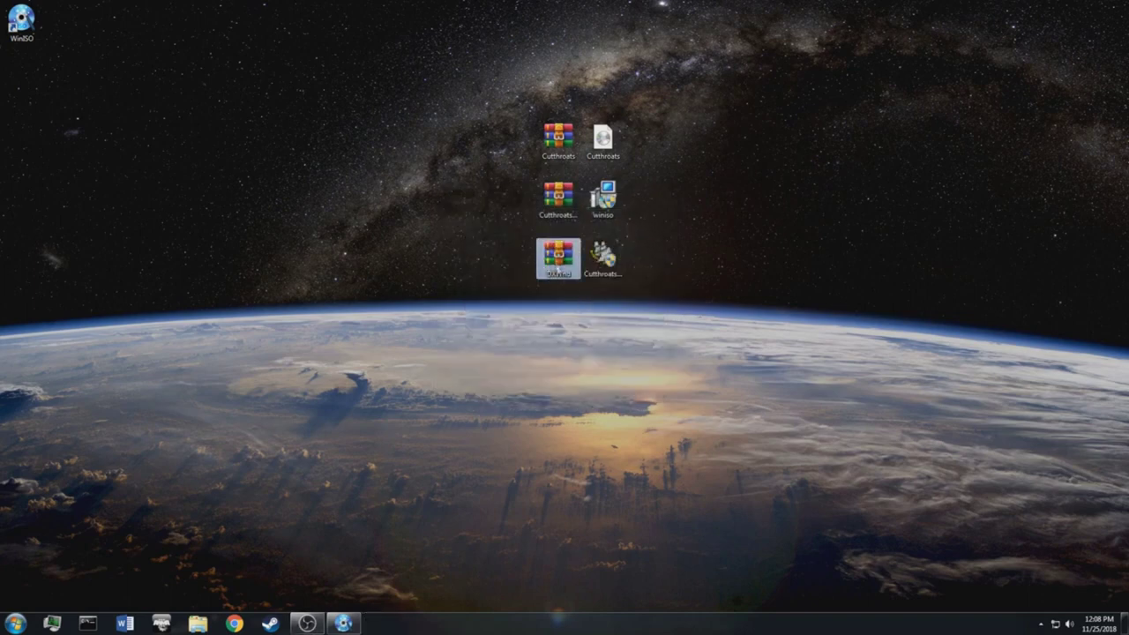
double_click(559, 267)
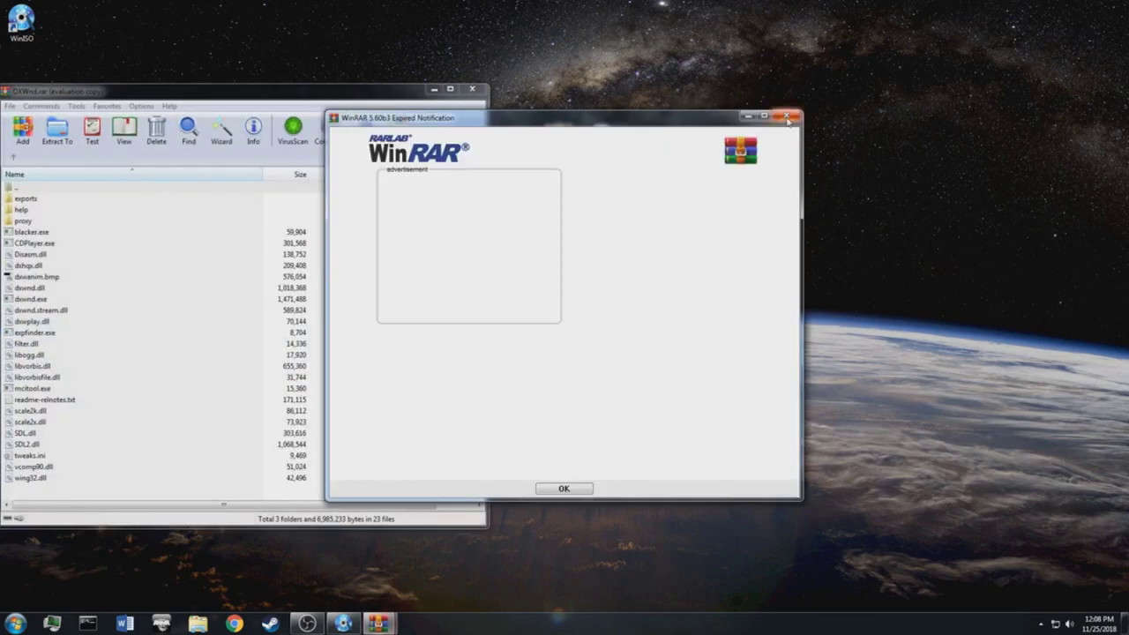
key("Escape")
right_click(615, 297)
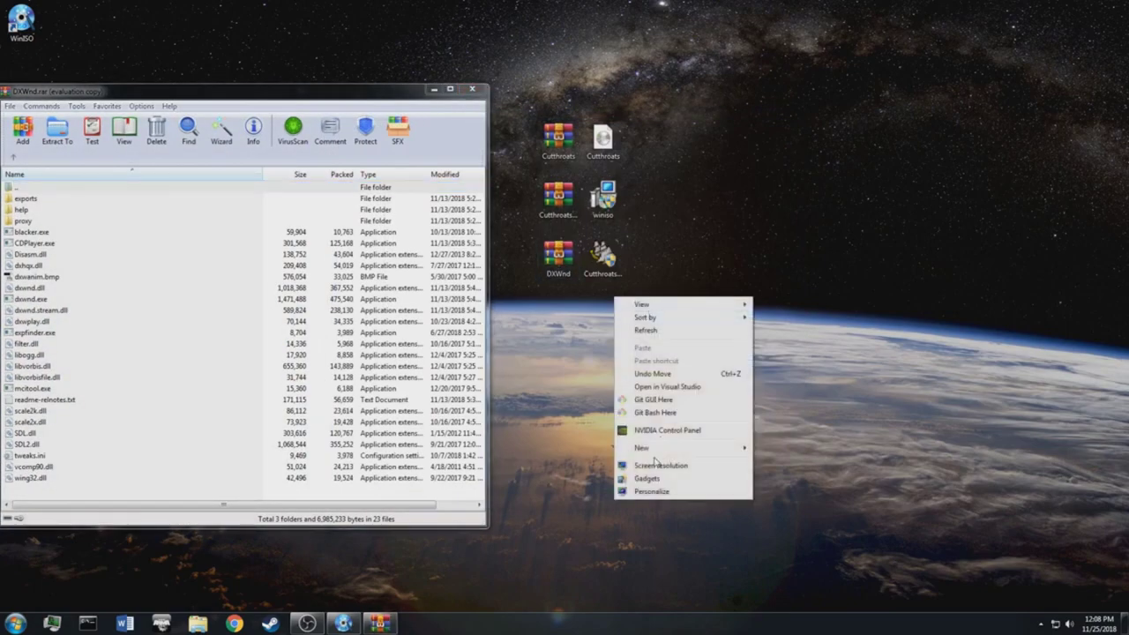
mouse_move(640, 448)
left_click(803, 246)
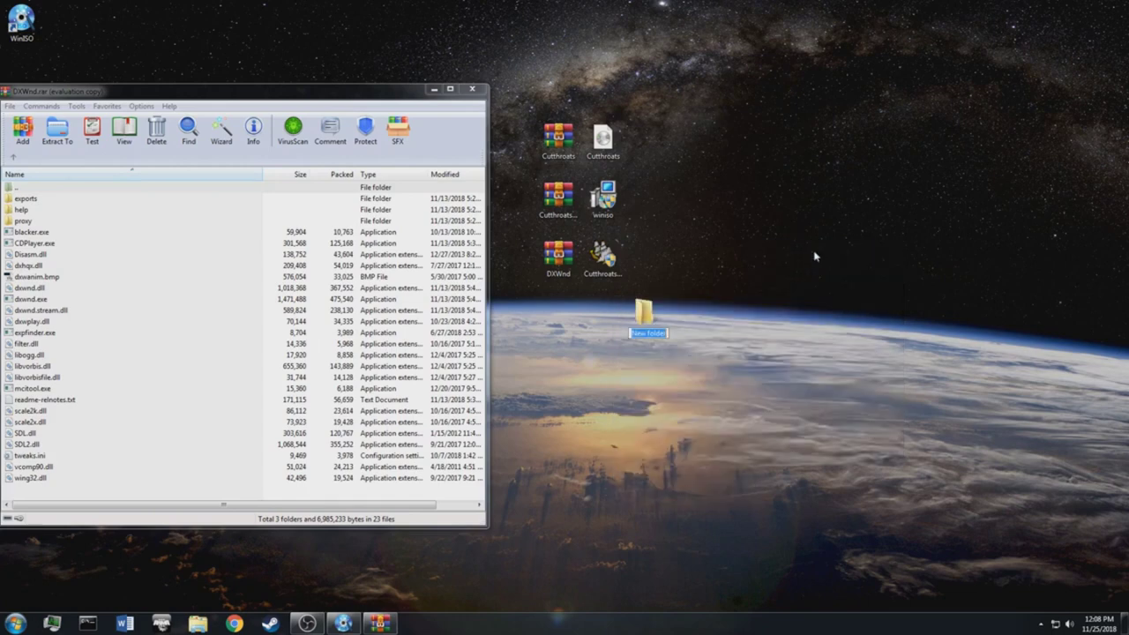
type("DXWnd")
key("Return")
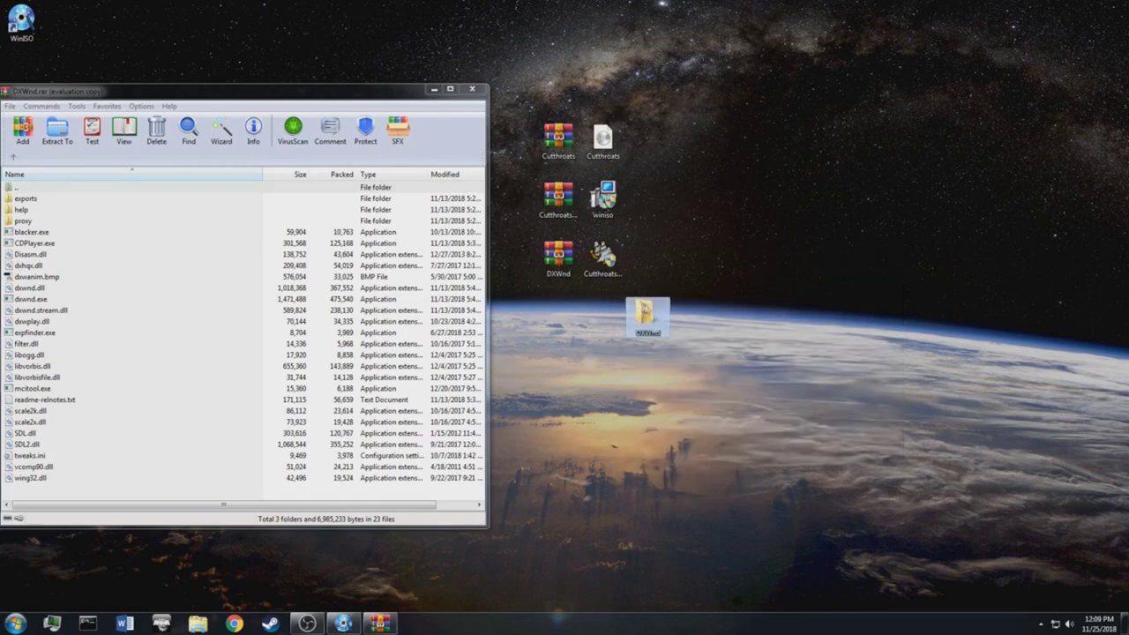
left_click_drag(647, 314, 601, 311)
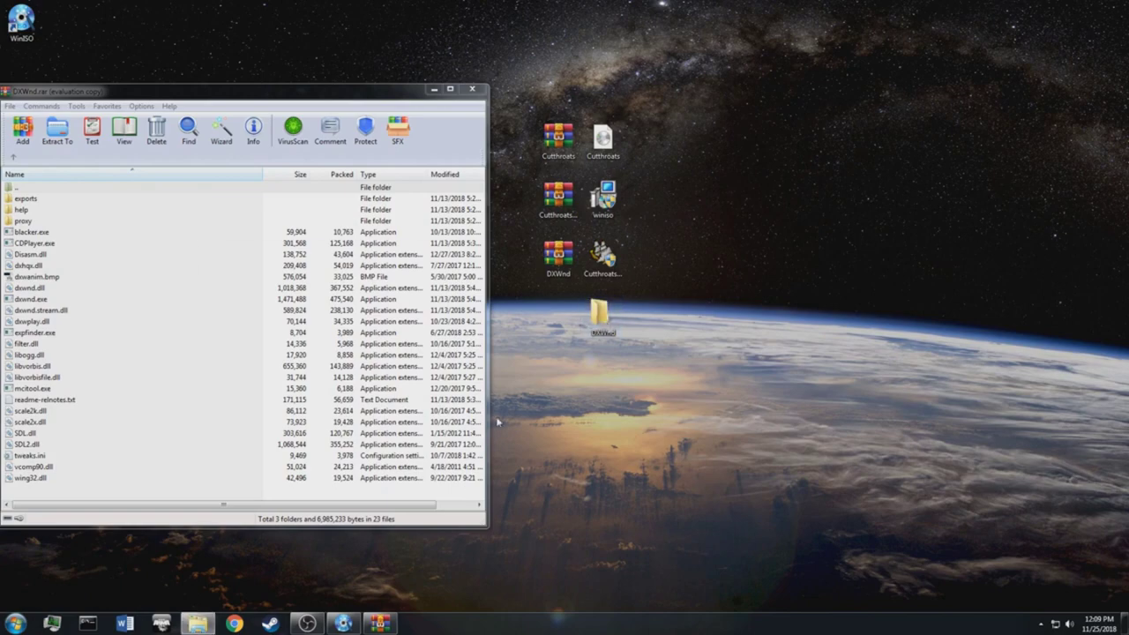
Extract the entire contents of the DXWnd archive into the new DXWnd folder and close the archive.
double_click(600, 313)
left_click(37, 277)
key("ctrl+a")
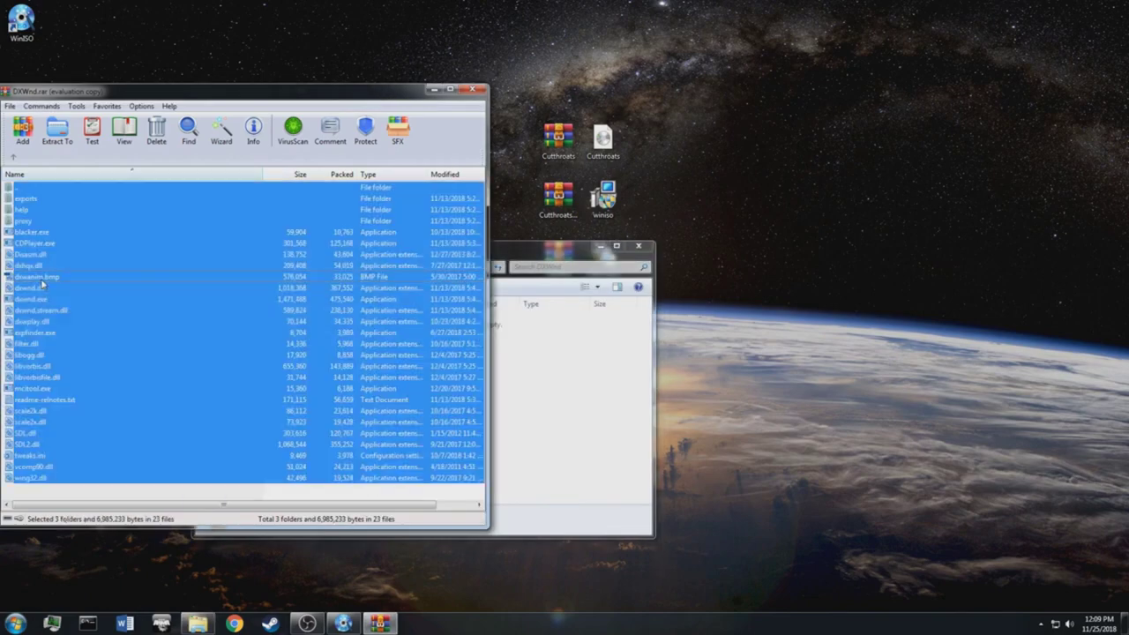
left_click_drag(545, 367, 550, 366)
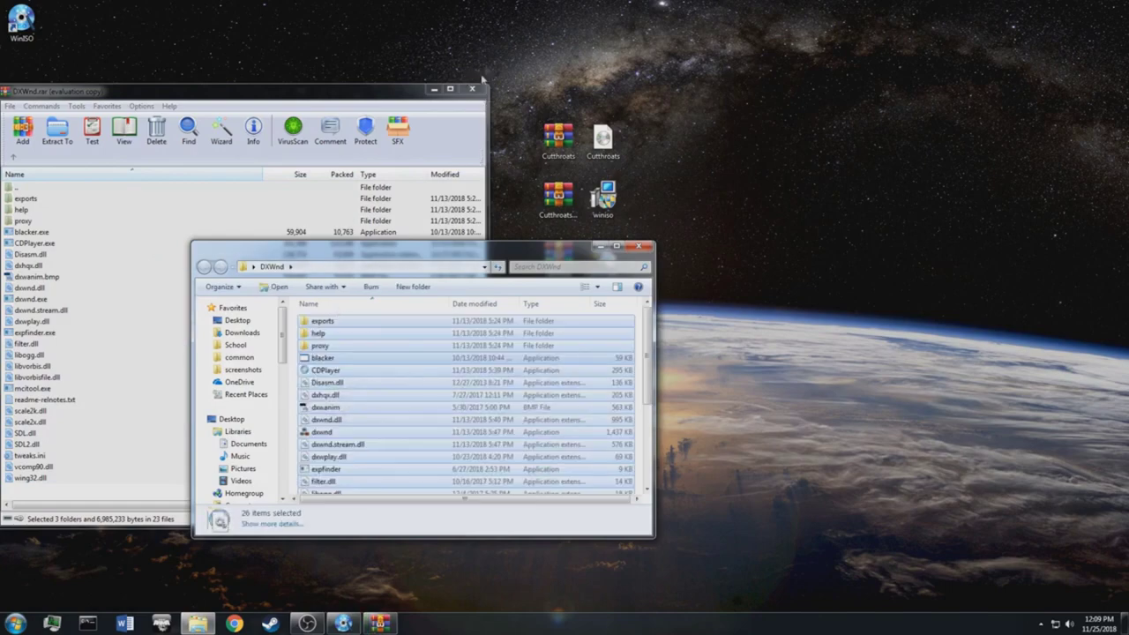
left_click(472, 89)
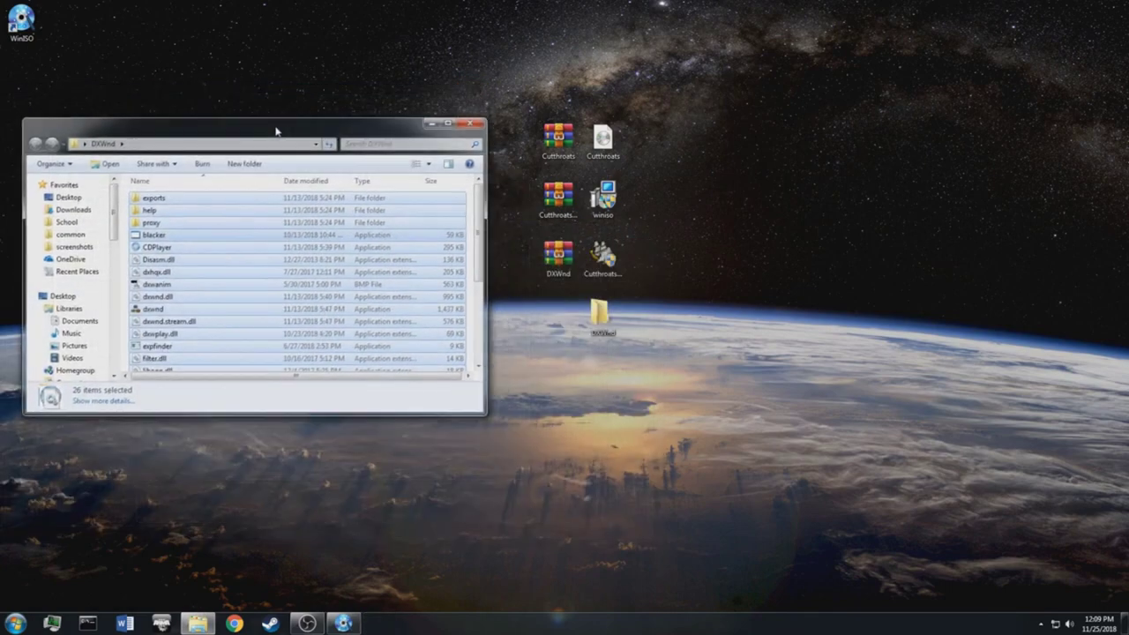
Launch the dxwnd application from the DXWnd folder, then move its window over the folder and make it taller.
left_click_drag(445, 255, 275, 132)
left_click(172, 309)
double_click(143, 310)
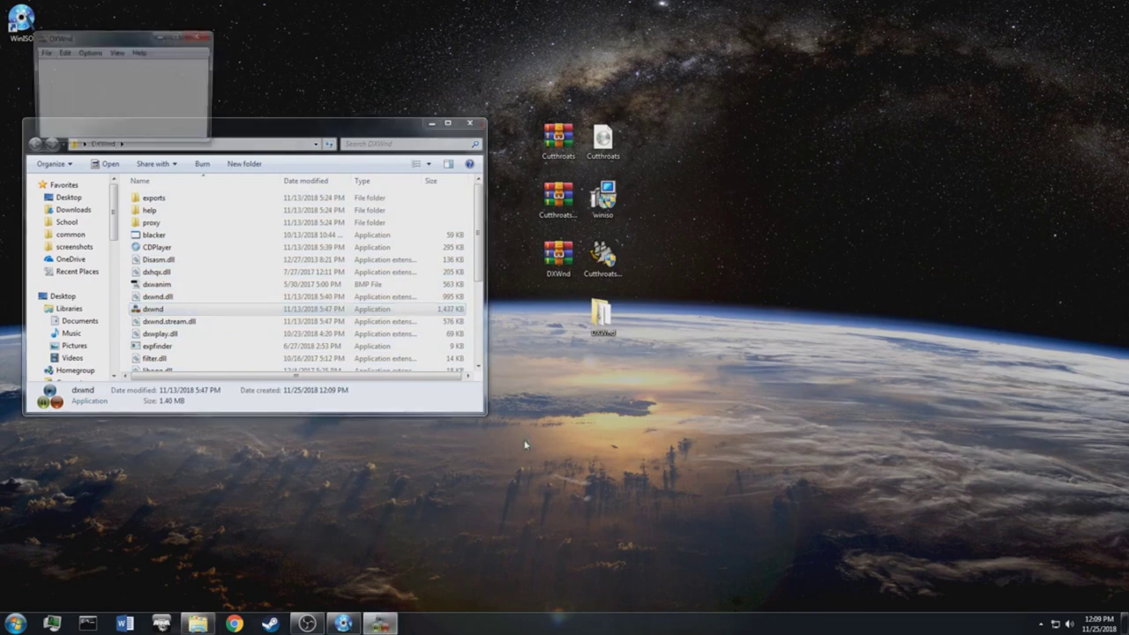
left_click_drag(134, 44, 231, 131)
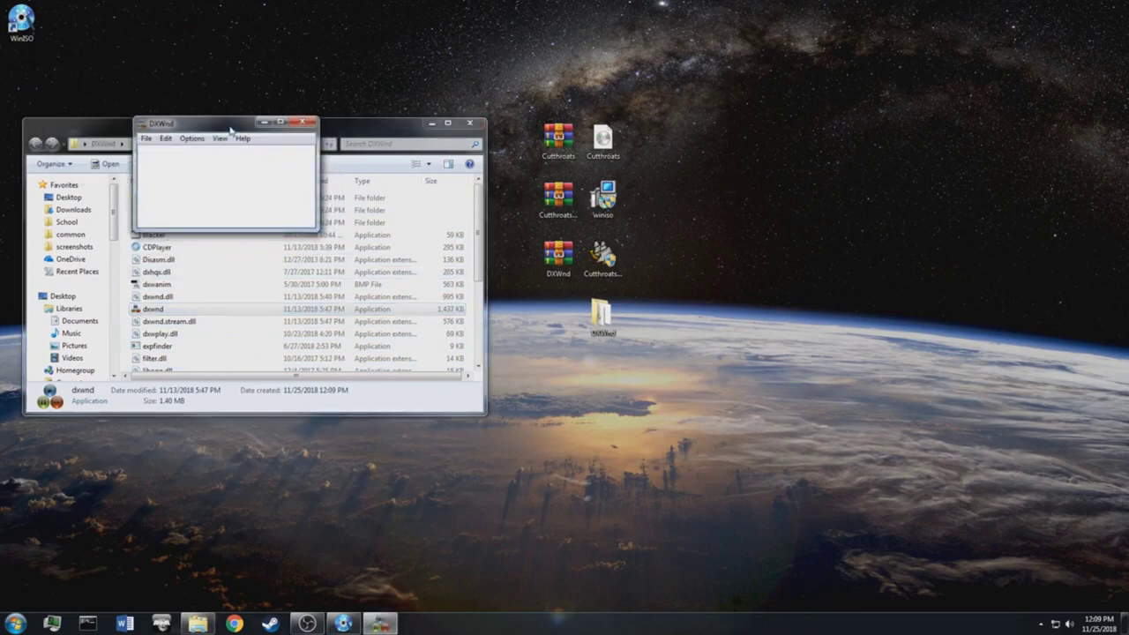
left_click_drag(218, 231, 227, 314)
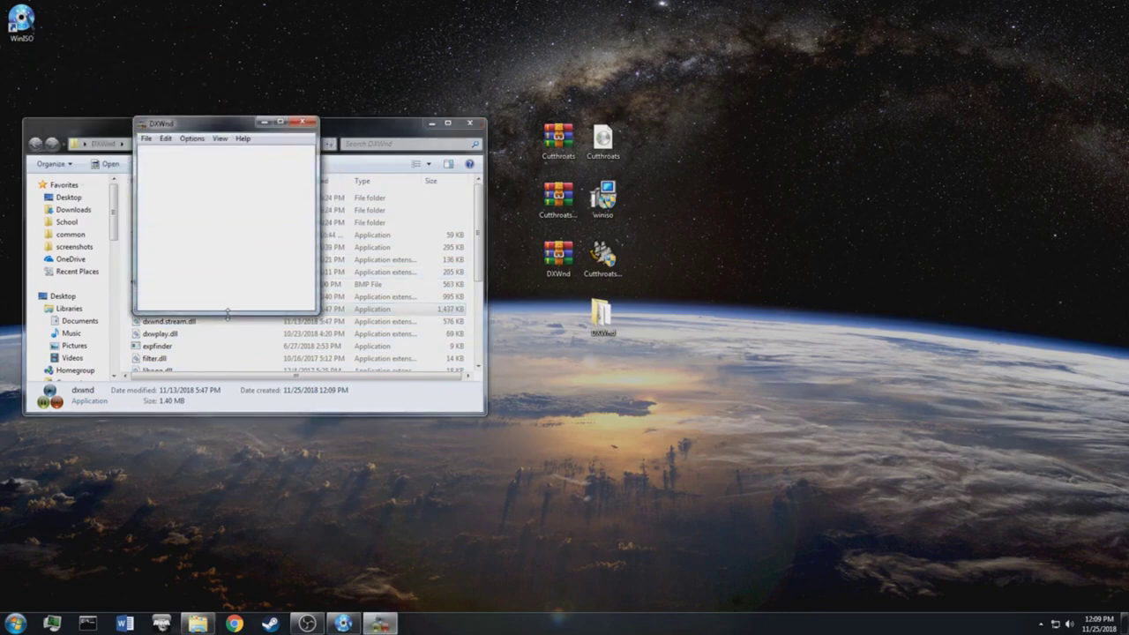
Enable Expert mode in DXWnd.
left_click(220, 139)
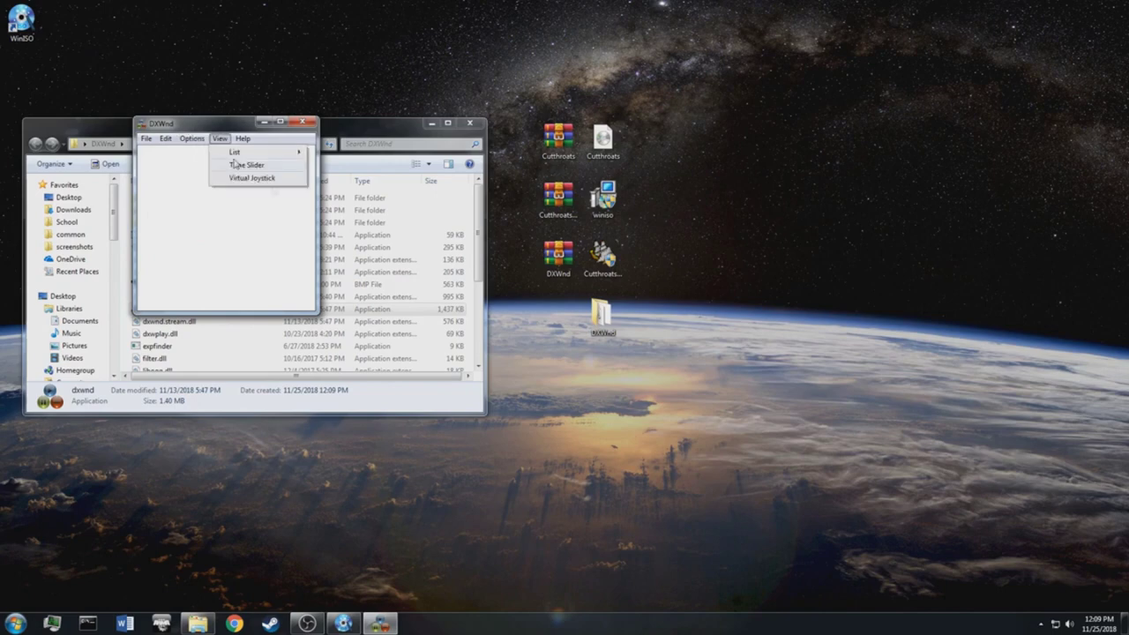
mouse_move(239, 139)
mouse_move(193, 140)
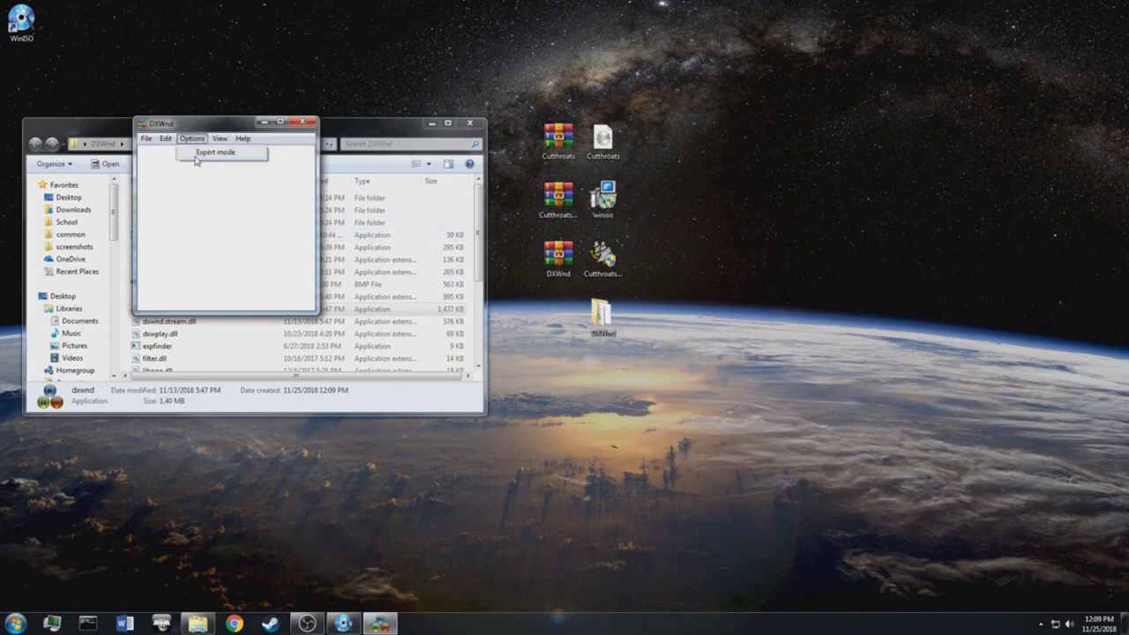
left_click(196, 156)
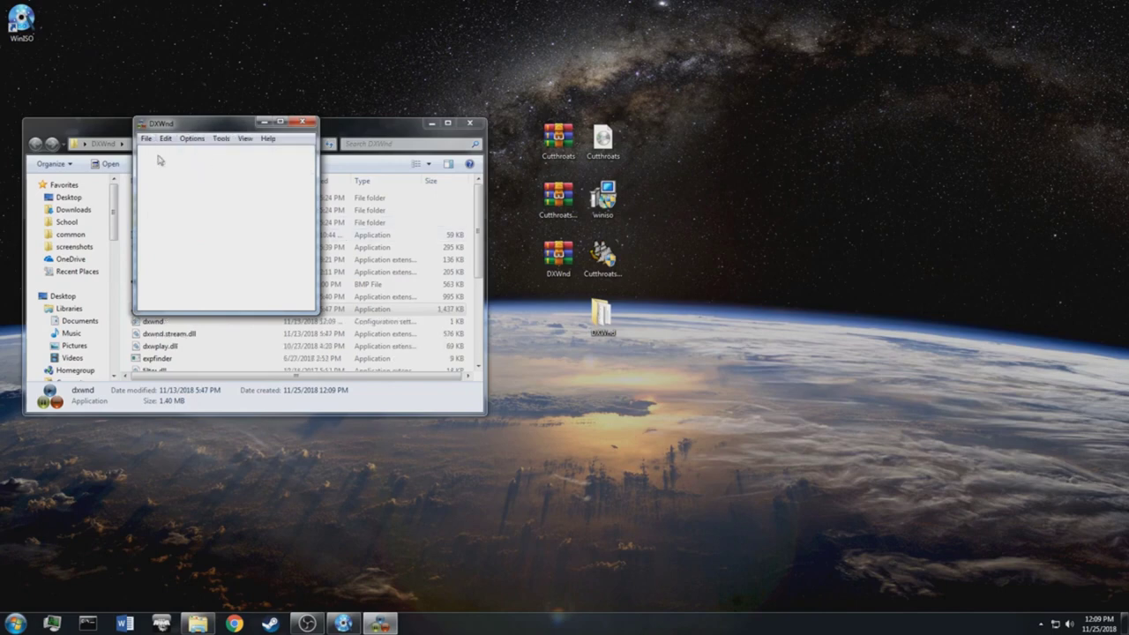
Add a DXWnd target for the installed Cutthroats application in the Hothouse Creations folder, with Run in Window off and Fullscreen only on.
right_click(160, 169)
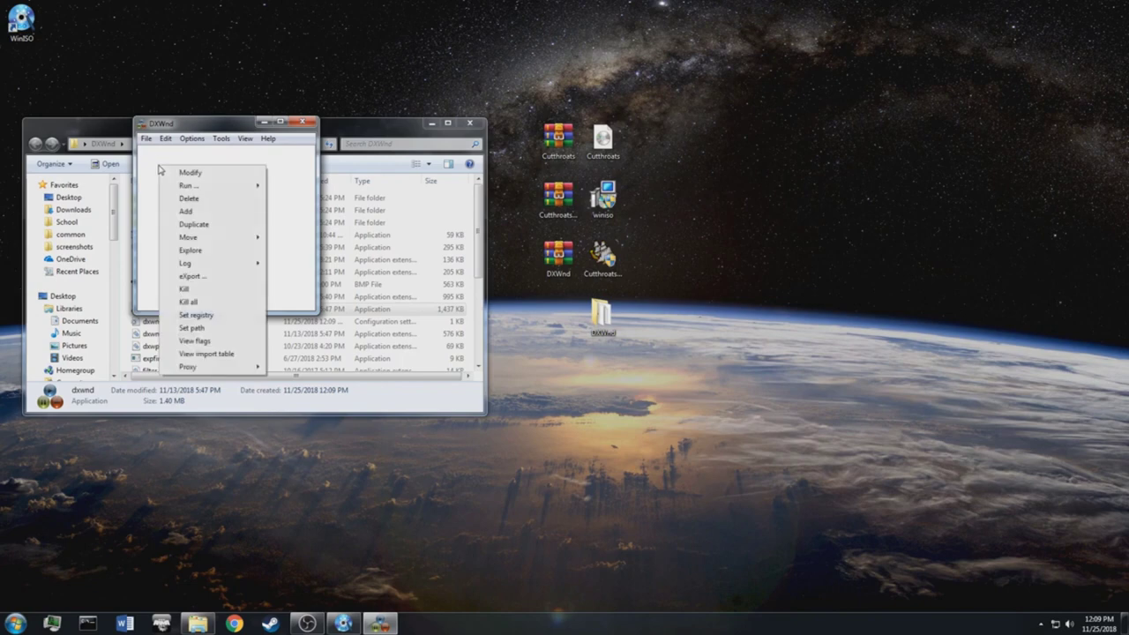
left_click(186, 212)
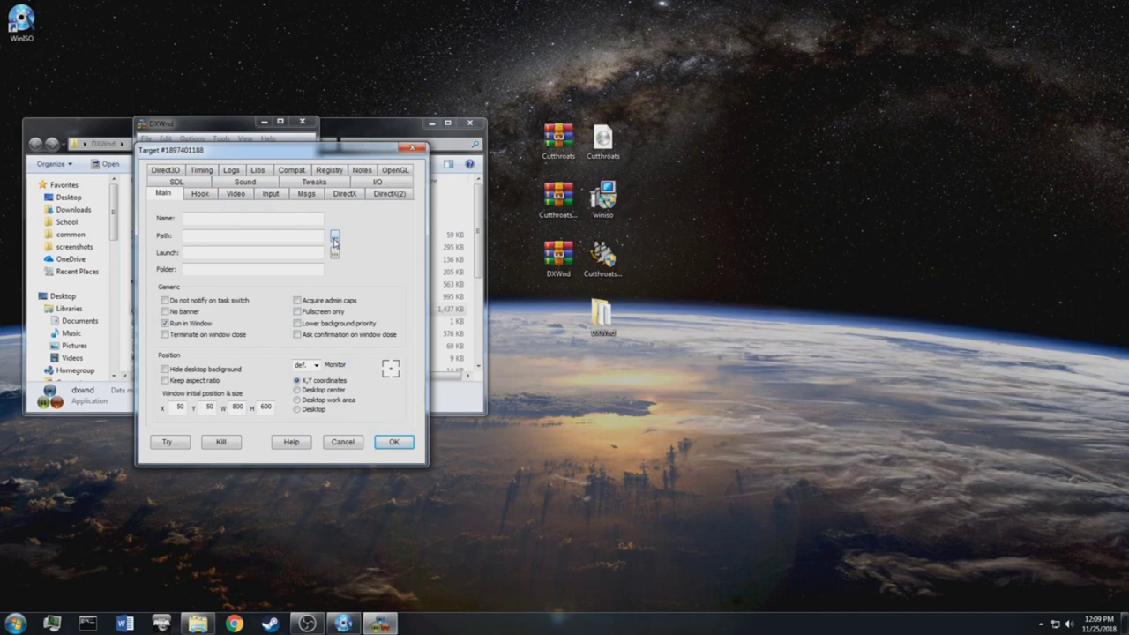
left_click(334, 240)
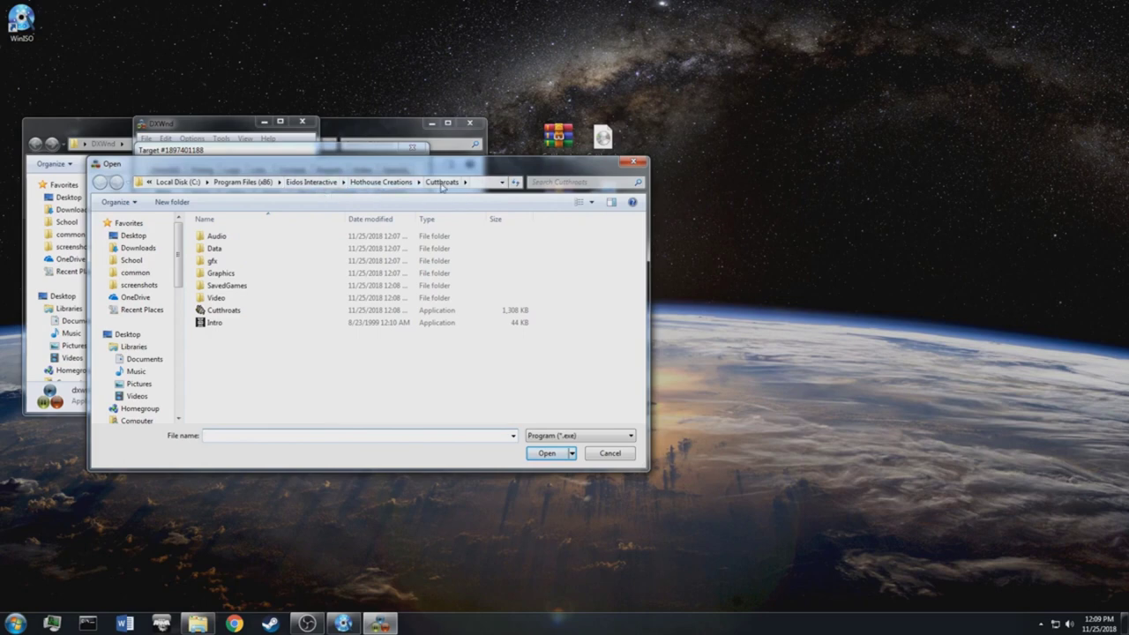
left_click(228, 311)
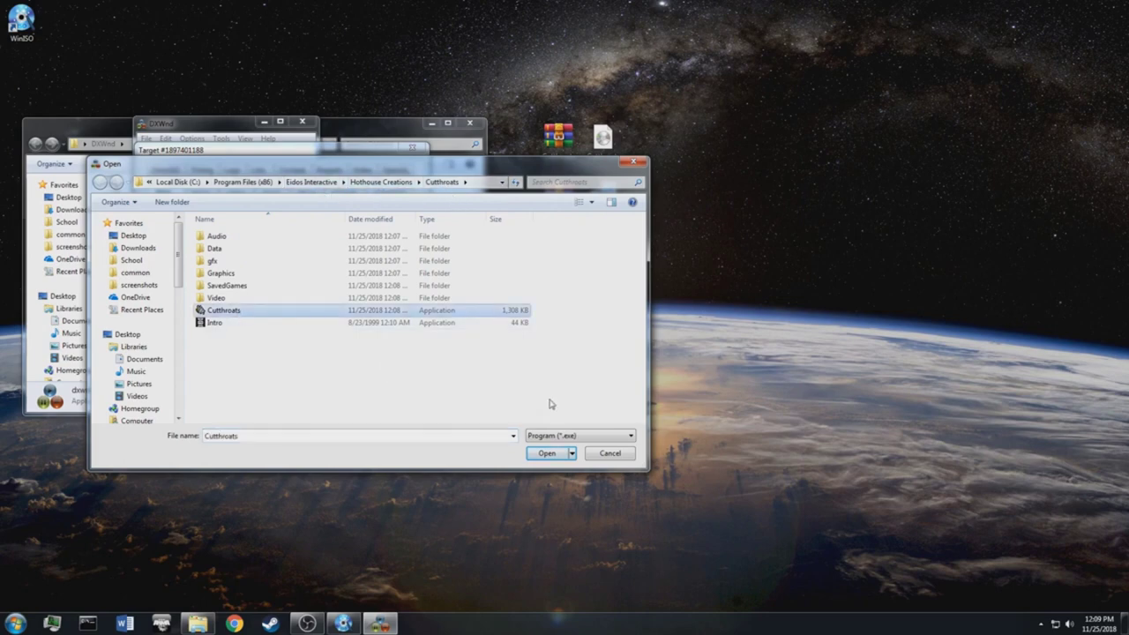
left_click(547, 453)
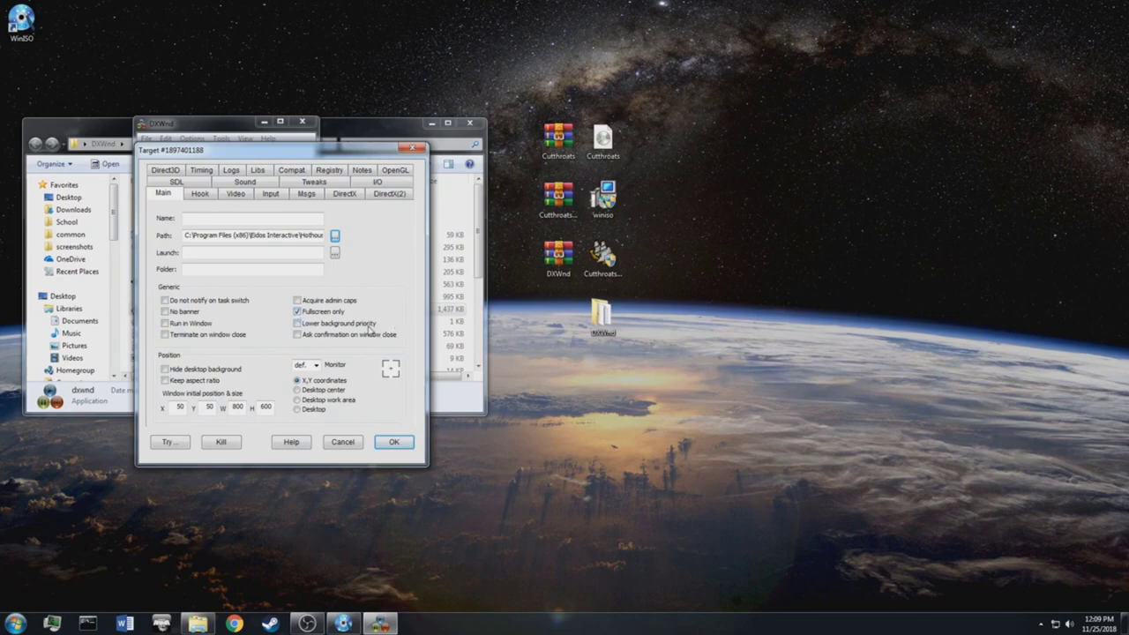
Check the target's compatibility tweaks, accept the Cutthroats target, and save the DXWnd configuration.
left_click(297, 324)
left_click(297, 324)
left_click(293, 170)
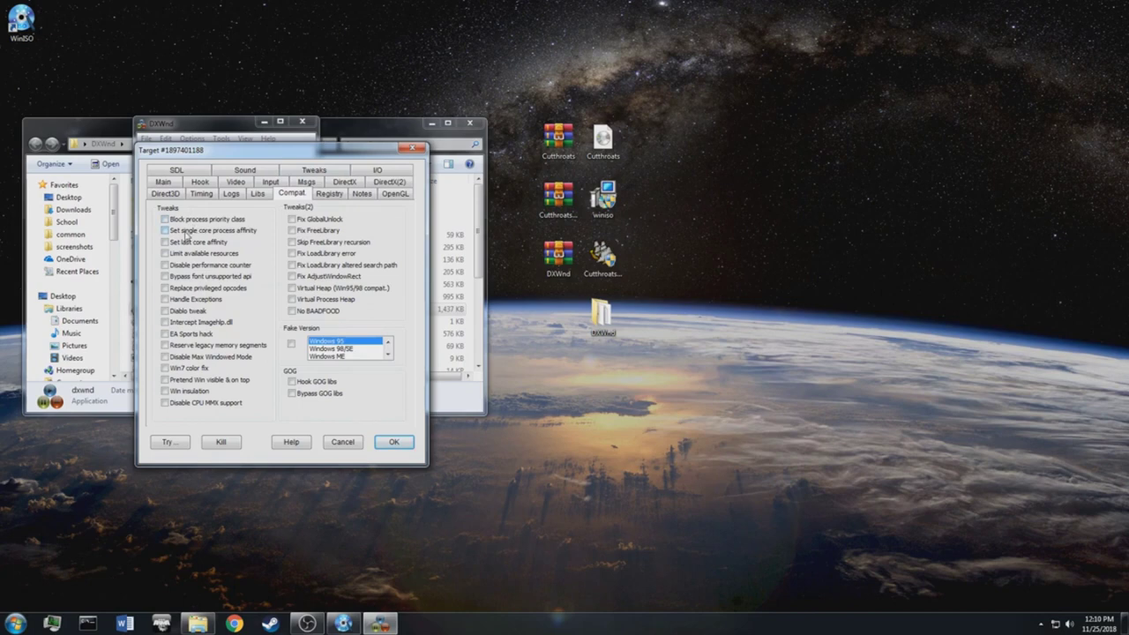
left_click(391, 440)
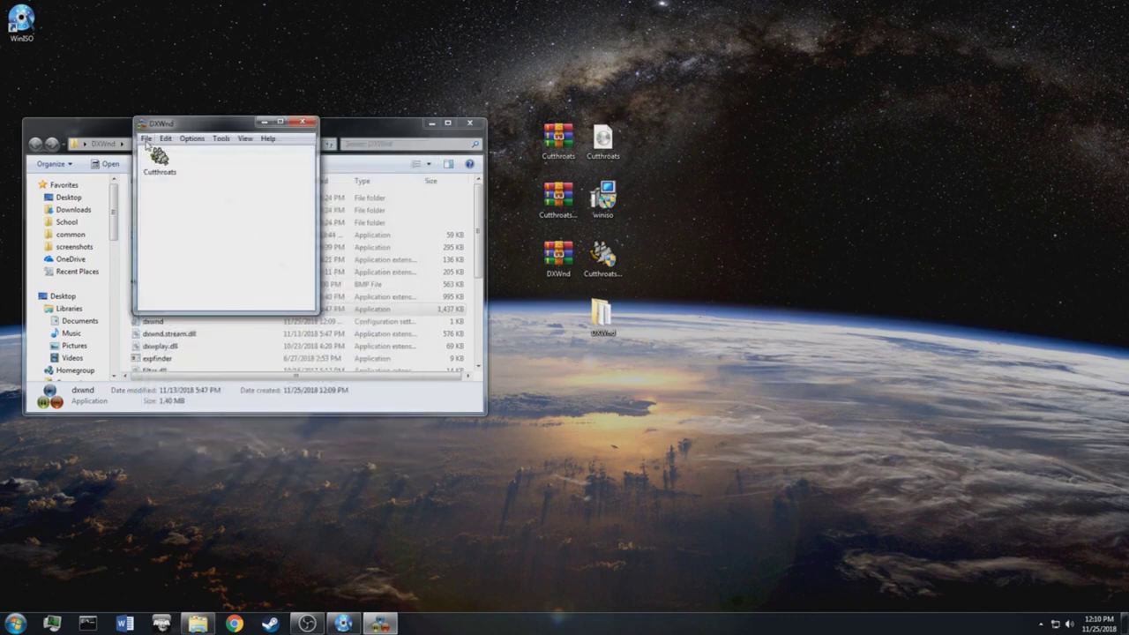
left_click(147, 139)
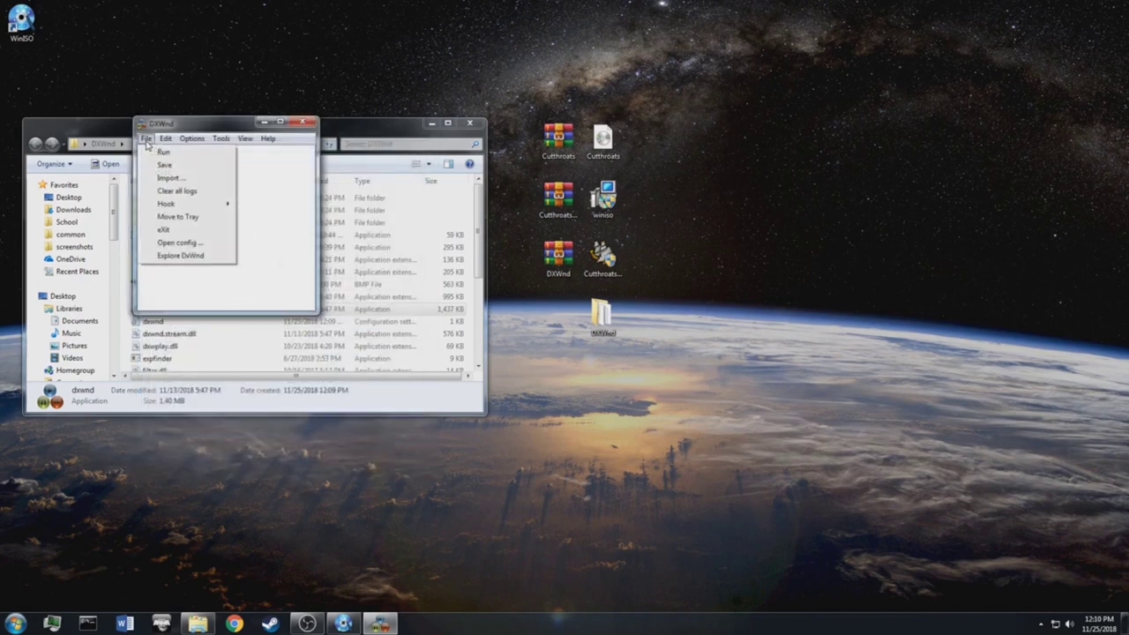
left_click(160, 166)
left_click(545, 337)
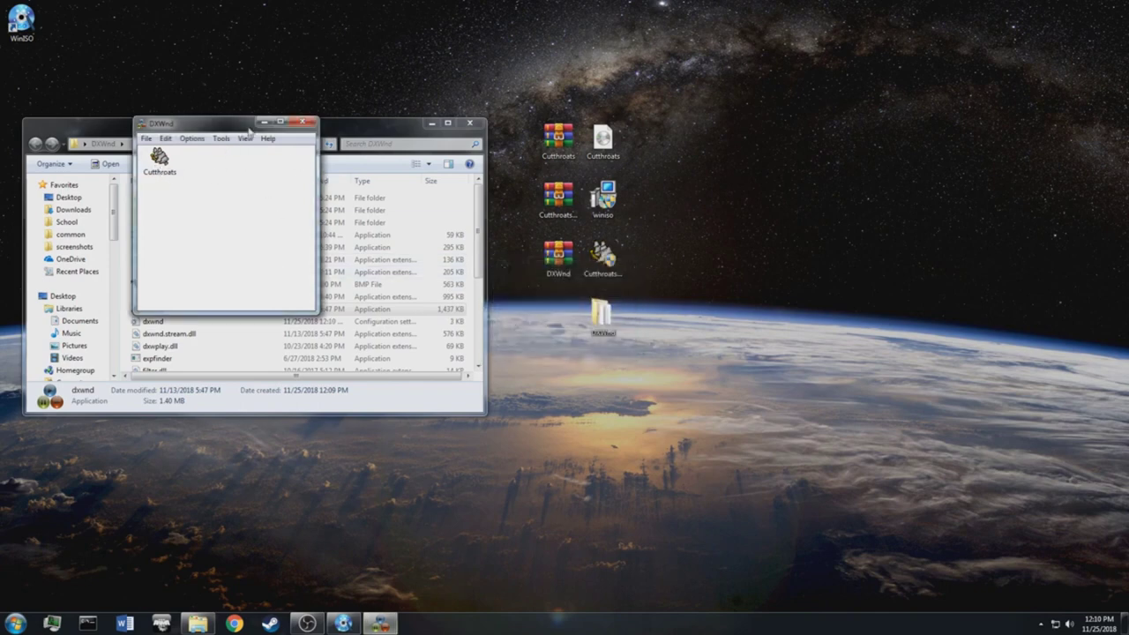
Launch Cutthroats through DXWnd and open the new game setup from the game's main menu.
left_click_drag(249, 133, 341, 136)
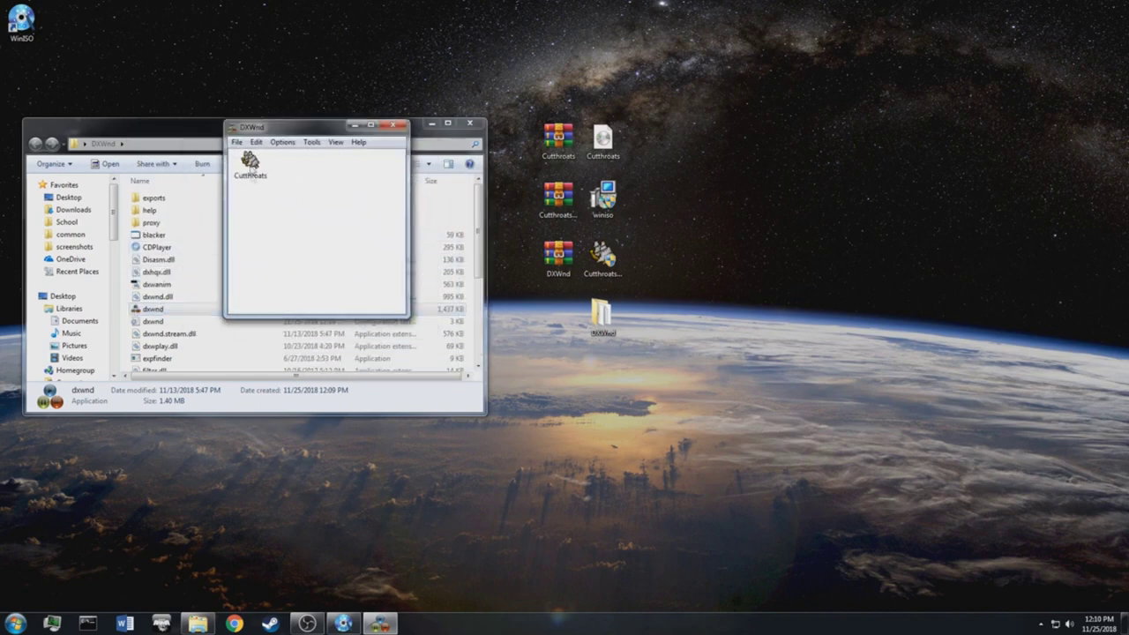
left_click(252, 168)
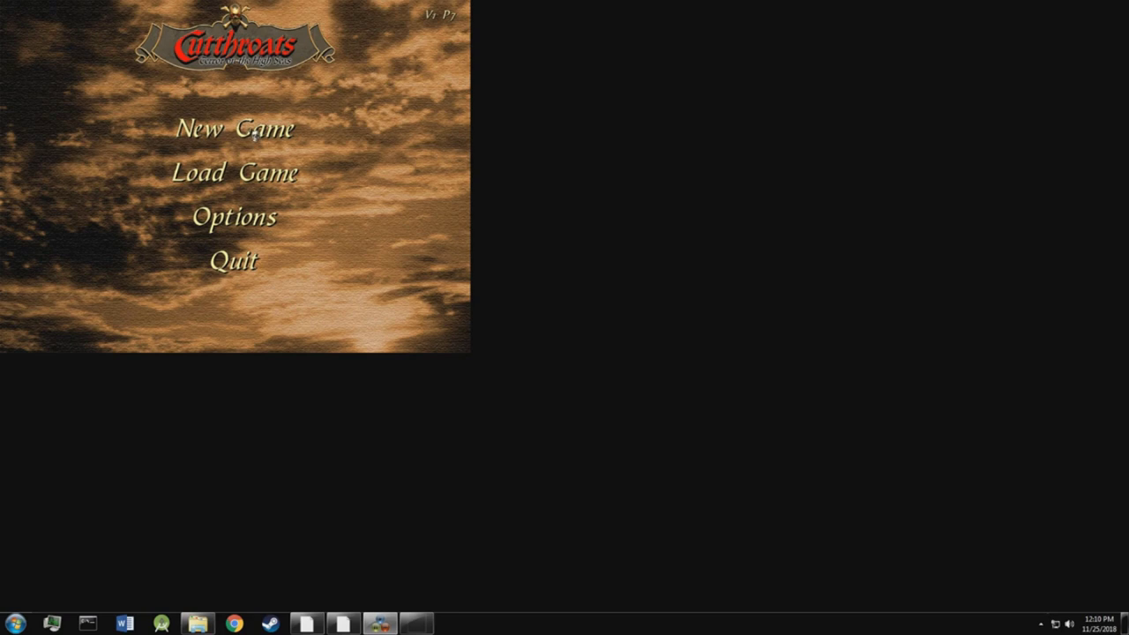
left_click(255, 133)
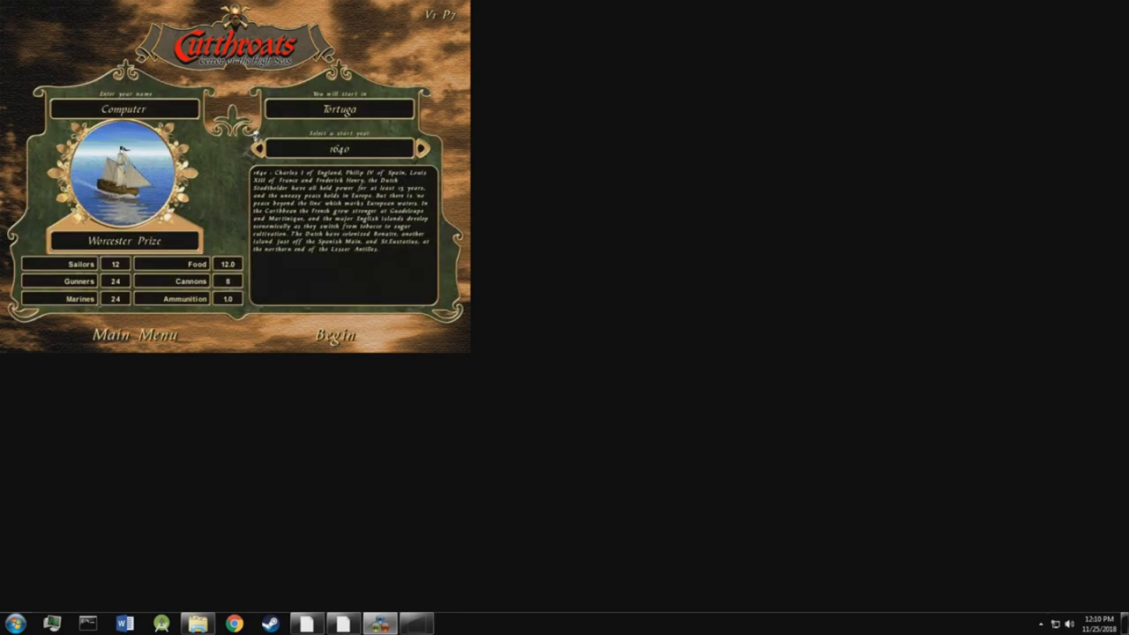
Begin the new 1640 game and dock in port at Tortuga from the Crow's Nest View.
left_click(337, 336)
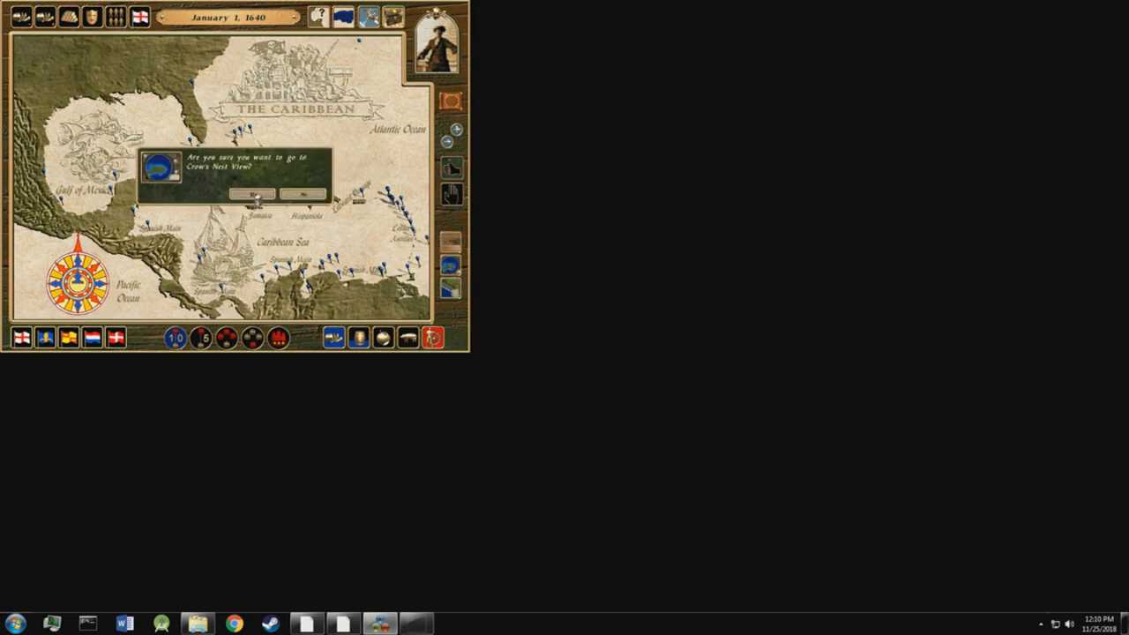
left_click(256, 194)
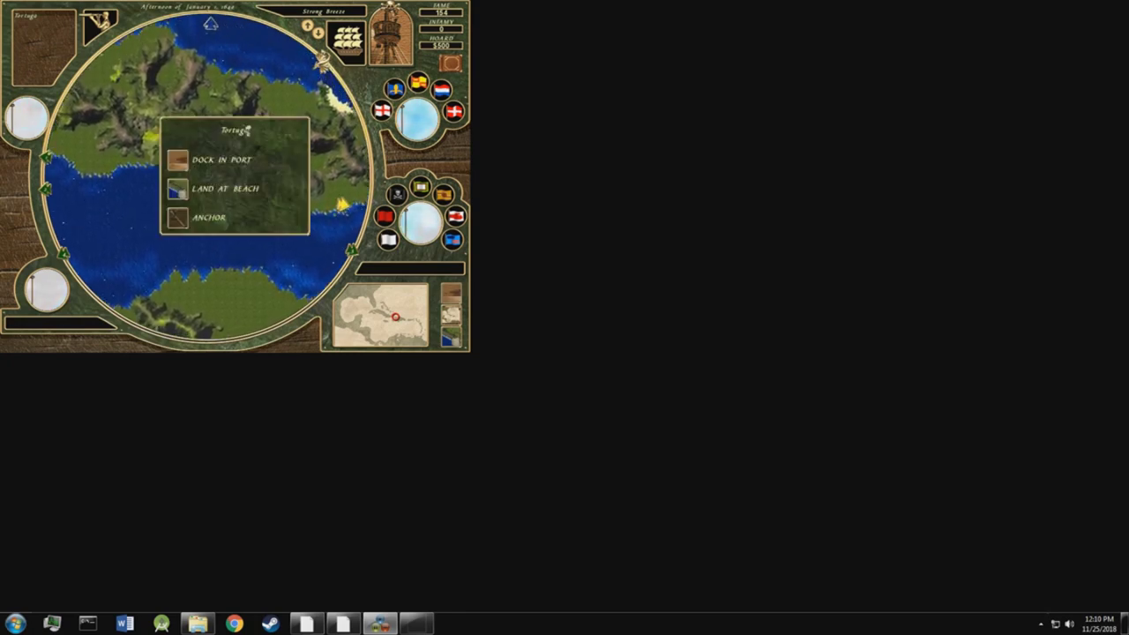
left_click(193, 159)
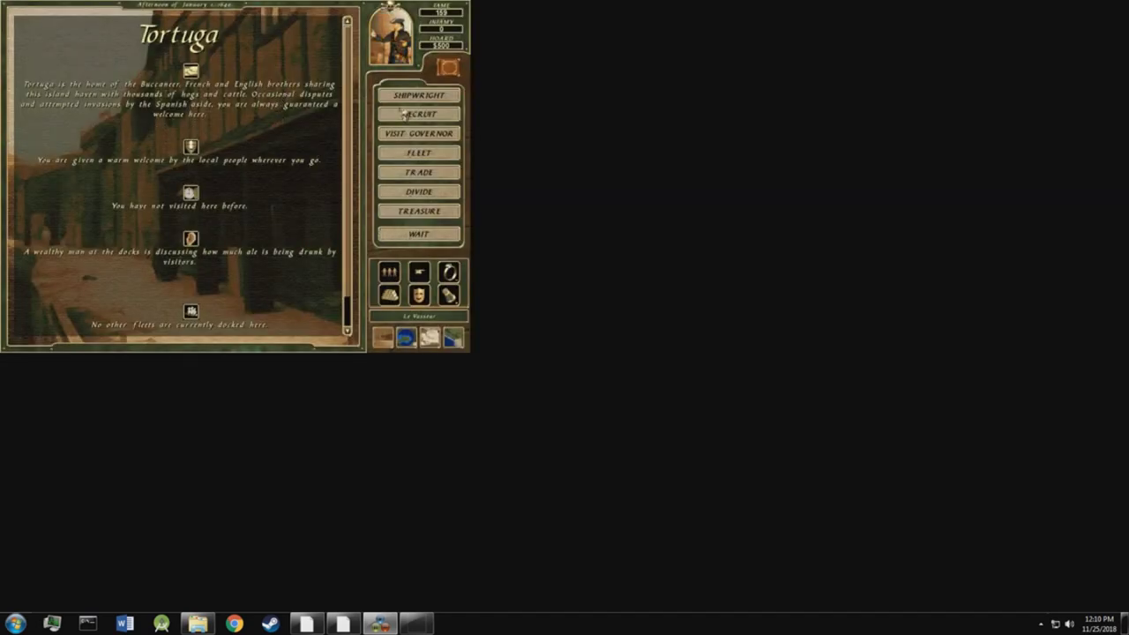
End the current game through the log book, dismiss the Pirates Hall of Fame, and quit Cutthroats.
left_click(448, 69)
left_click(97, 240)
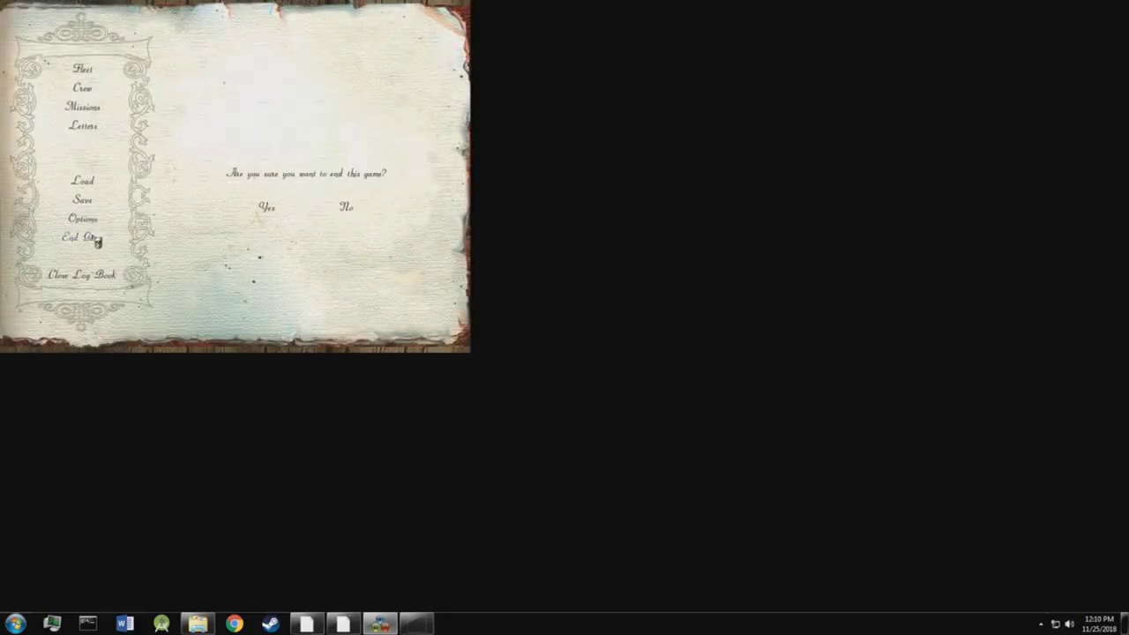
left_click(267, 207)
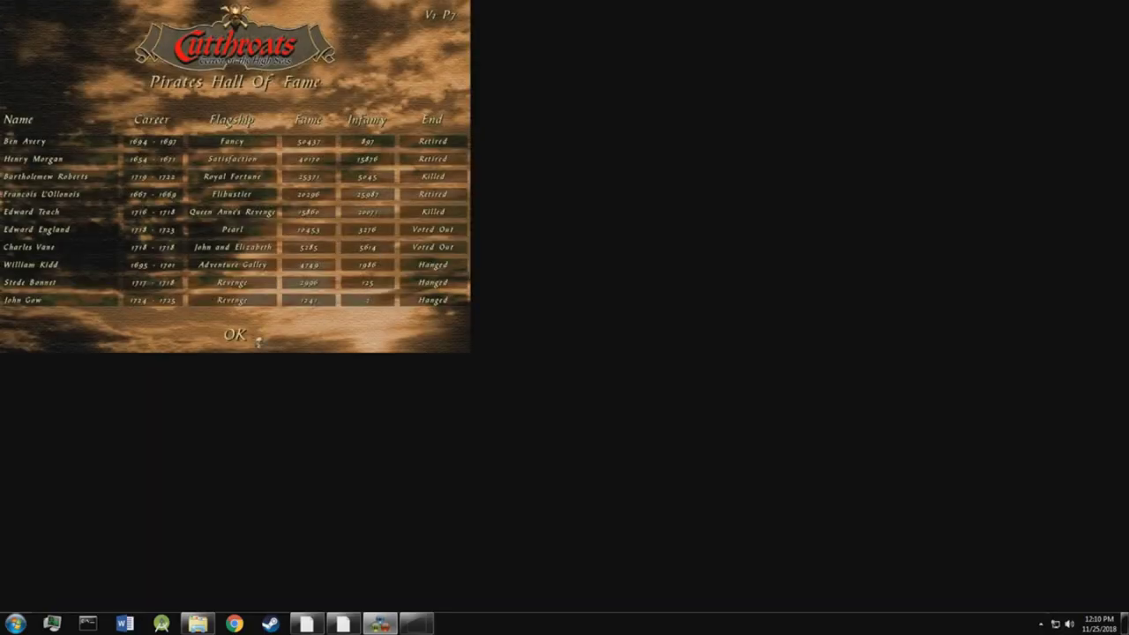
left_click(236, 335)
left_click(254, 335)
left_click(228, 265)
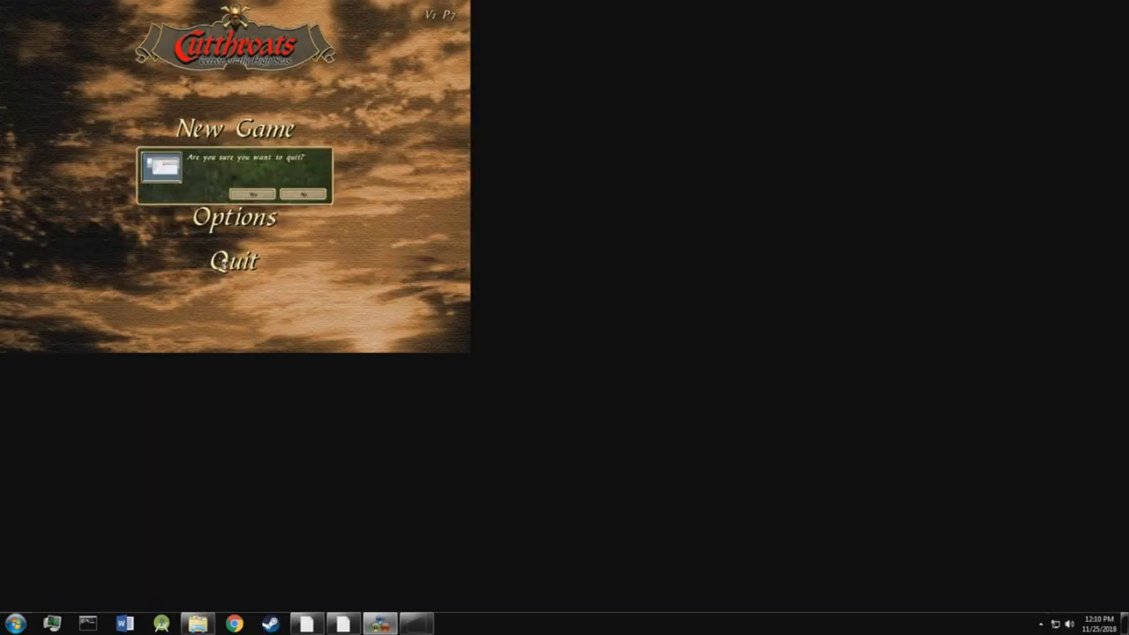
left_click(253, 194)
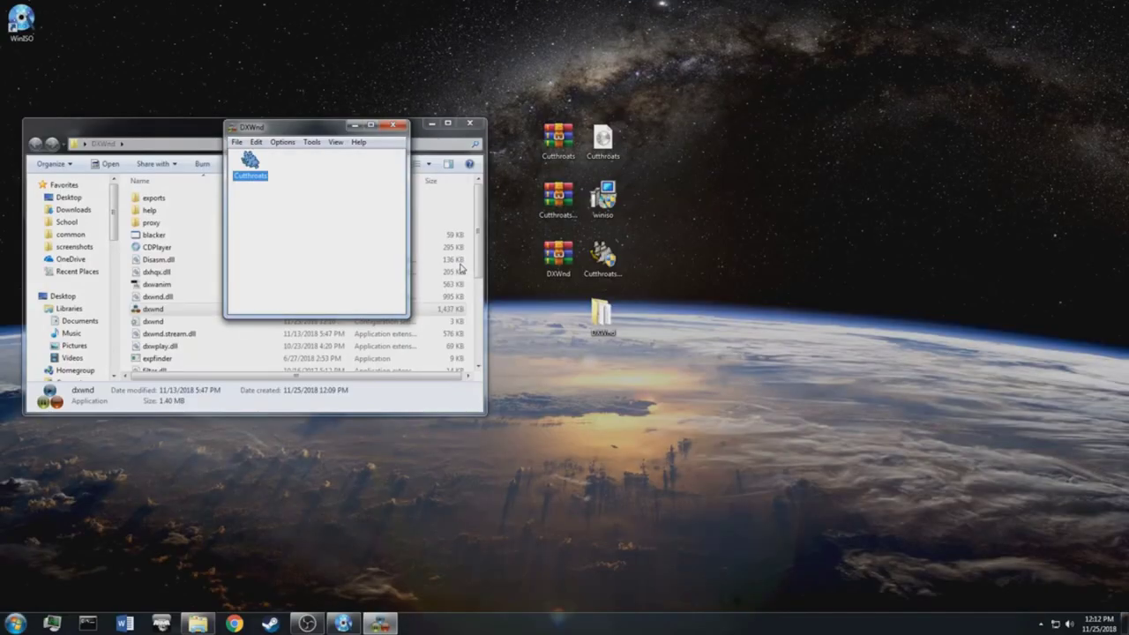